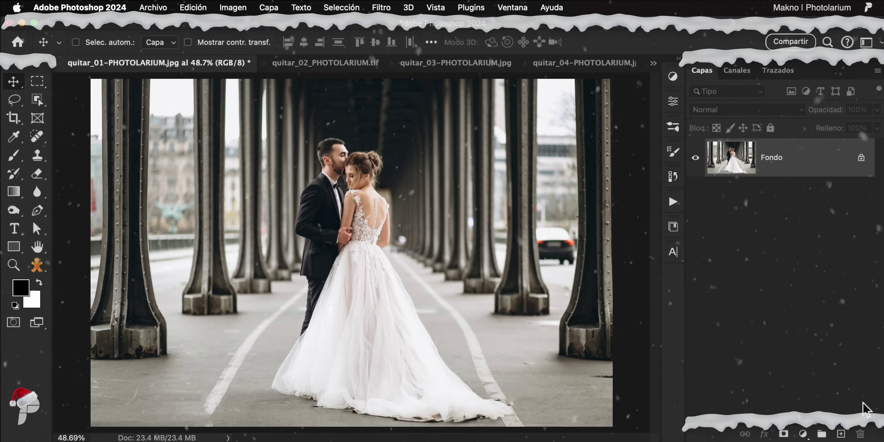
Step: Select the Spot Healing Brush, try removing the car beside the right pillar, then undo it
{"action": "left_click", "coordinate": [36, 136]}
{"action": "right_click", "coordinate": [37, 136]}
{"action": "left_click", "coordinate": [147, 138]}
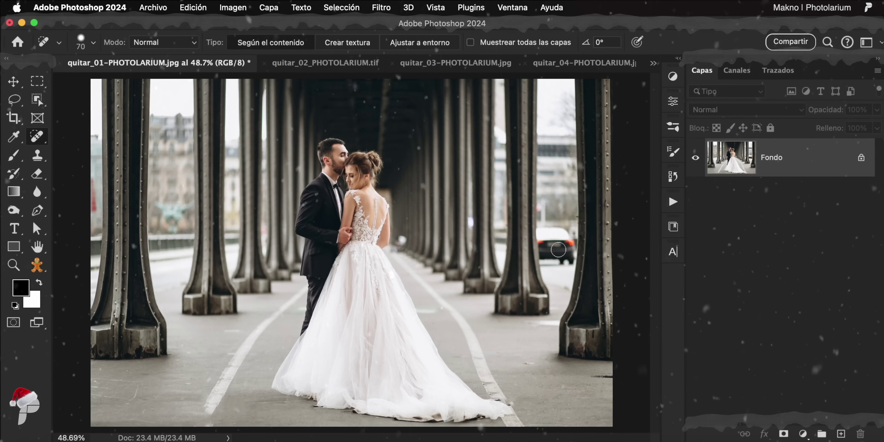
{"action": "mouse_move", "coordinate": [541, 228]}
{"action": "left_mouse_down"}
{"action": "mouse_move", "coordinate": [545, 259]}
{"action": "mouse_move", "coordinate": [549, 237]}
{"action": "left_mouse_up"}
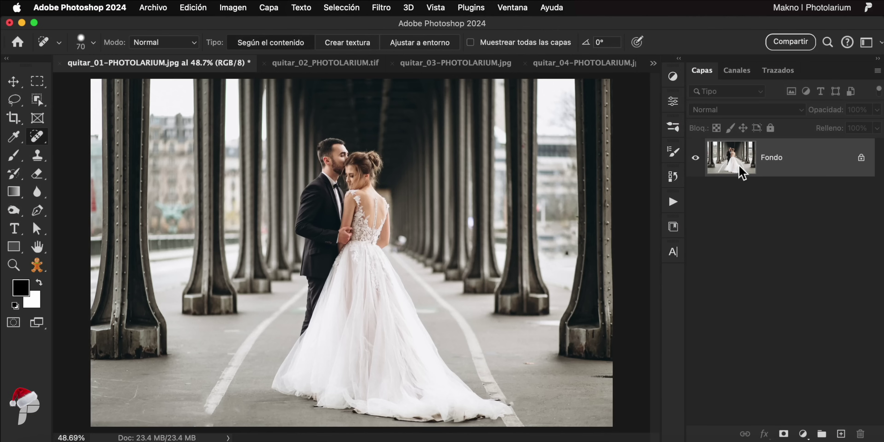
{"action": "key", "text": "ctrl+z"}
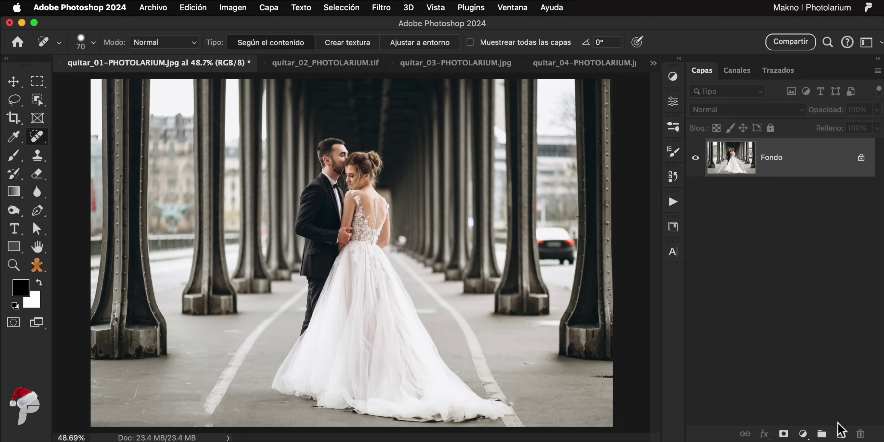
Step: Add a new empty layer above Fondo and name it Retoque
{"action": "left_click", "coordinate": [841, 433]}
{"action": "double_click", "coordinate": [774, 157]}
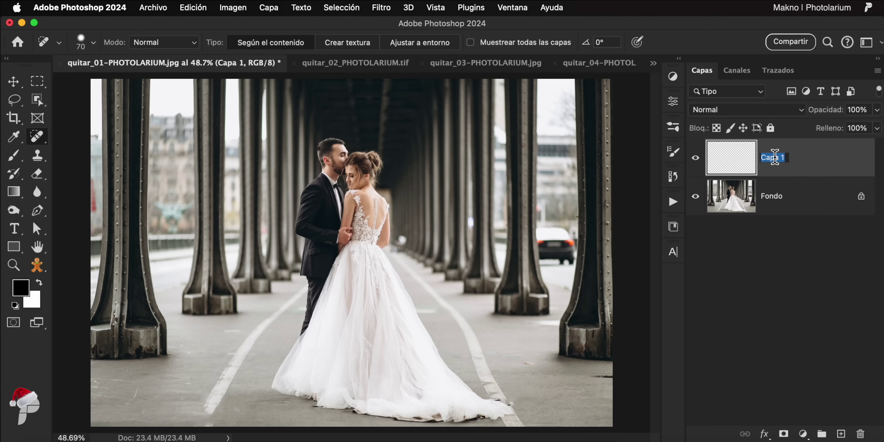
{"action": "type", "text": "Retoque"}
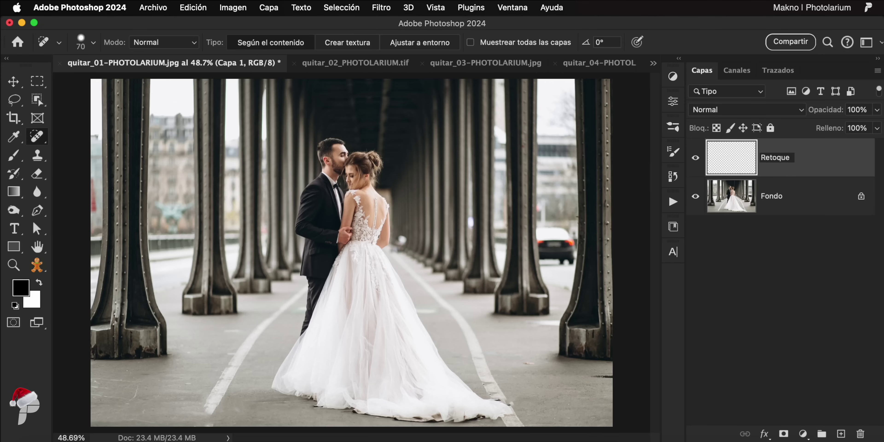
{"action": "key", "text": "Return"}
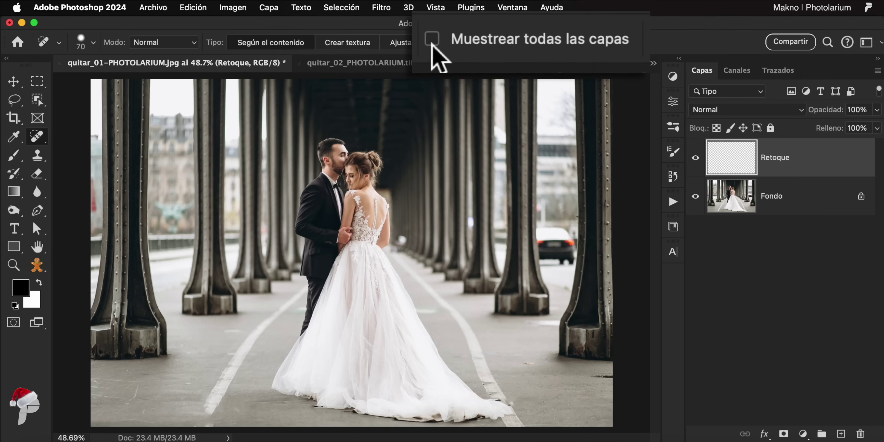
Step: With Sample All Layers on, spot-heal the car, both white road lines and a spot near the hem
{"action": "left_click", "coordinate": [430, 40]}
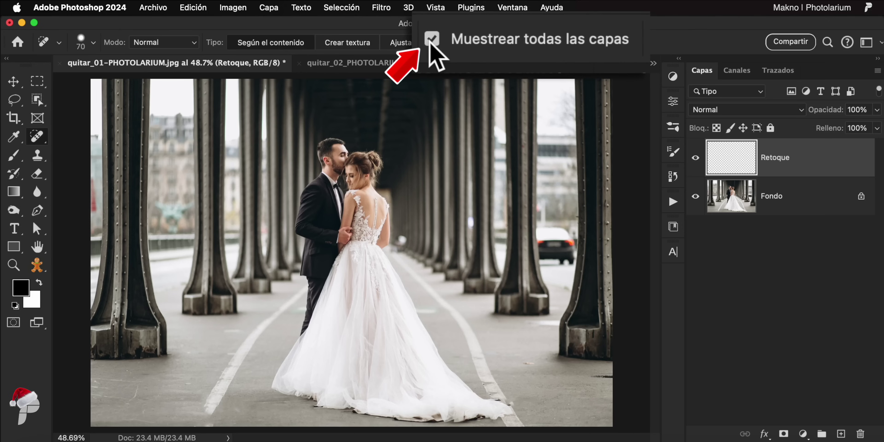
{"action": "mouse_move", "coordinate": [555, 250]}
{"action": "left_mouse_down"}
{"action": "mouse_move", "coordinate": [569, 242]}
{"action": "mouse_move", "coordinate": [573, 266]}
{"action": "mouse_move", "coordinate": [547, 270]}
{"action": "left_mouse_up"}
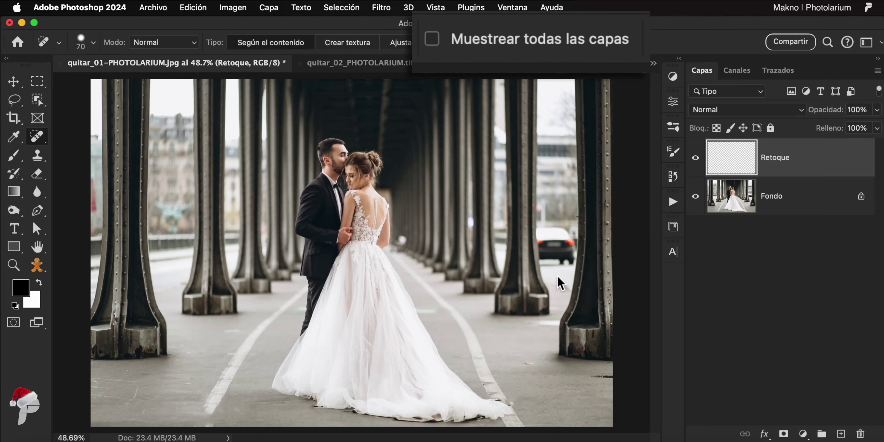
{"action": "left_click", "coordinate": [432, 40]}
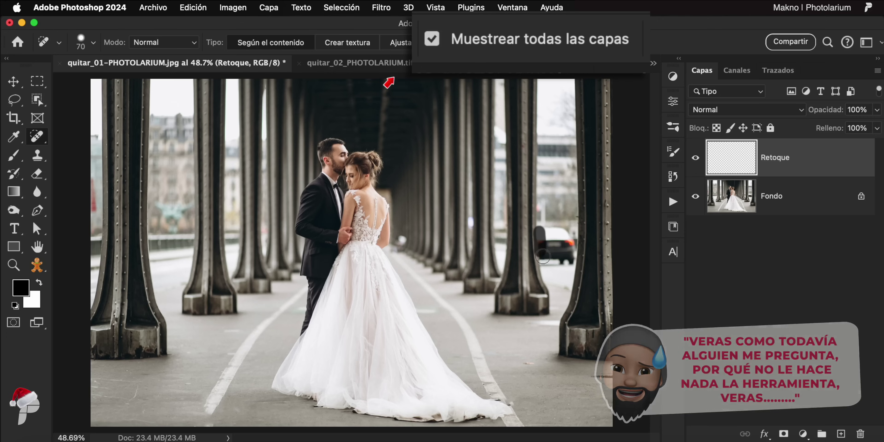
{"action": "mouse_move", "coordinate": [541, 254]}
{"action": "left_mouse_down"}
{"action": "mouse_move", "coordinate": [570, 246]}
{"action": "mouse_move", "coordinate": [546, 234]}
{"action": "left_mouse_up"}
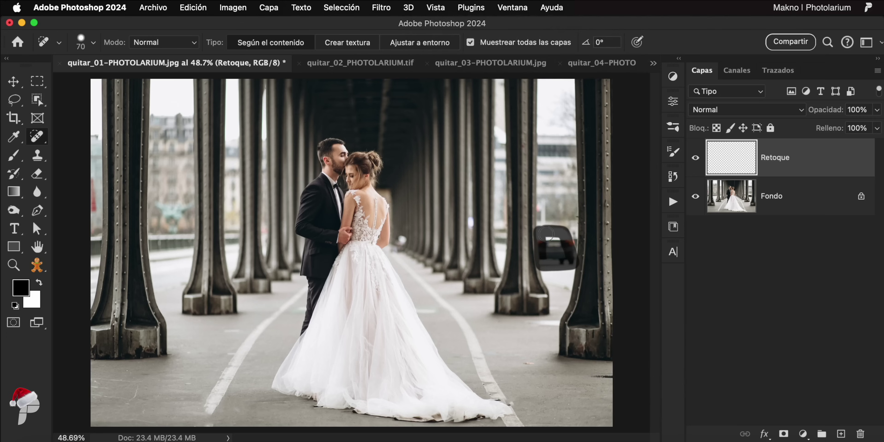
{"action": "left_click_drag", "start_coordinate": [568, 270], "coordinate": [568, 271]}
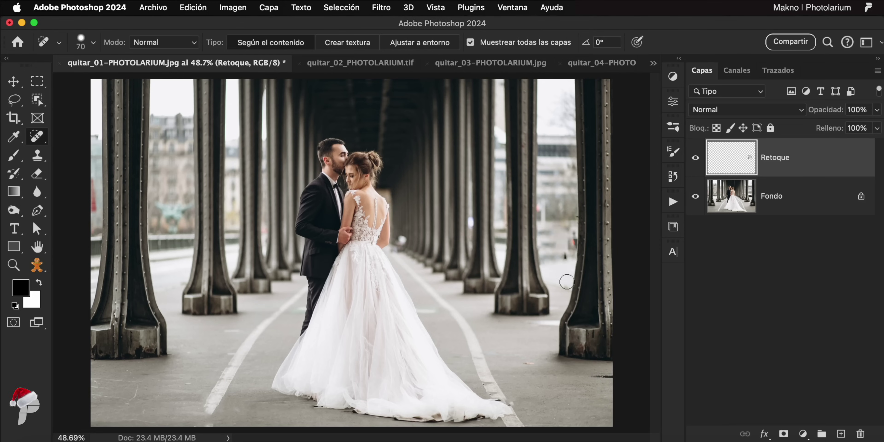
{"action": "left_click_drag", "start_coordinate": [304, 302], "coordinate": [206, 417]}
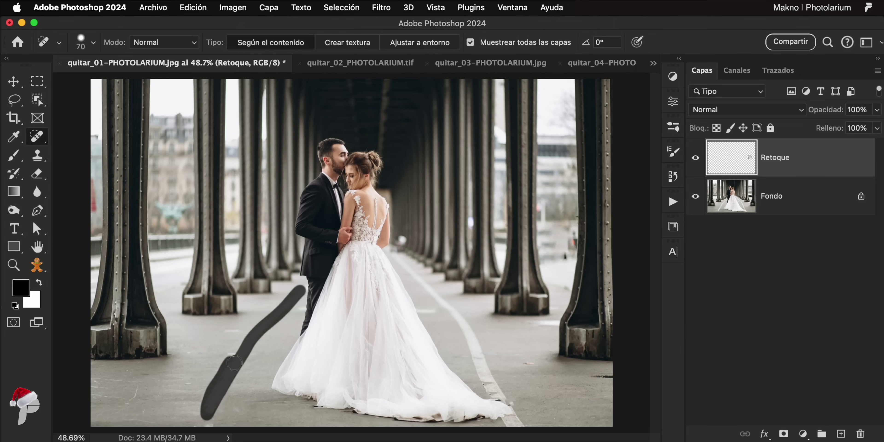
{"action": "mouse_move", "coordinate": [395, 254]}
{"action": "left_mouse_down"}
{"action": "mouse_move", "coordinate": [493, 398]}
{"action": "mouse_move", "coordinate": [508, 404]}
{"action": "left_mouse_up"}
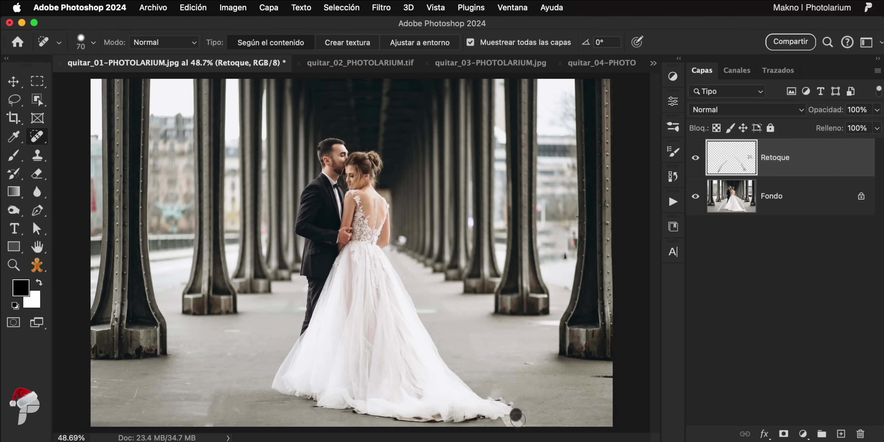
{"action": "left_click", "coordinate": [404, 239]}
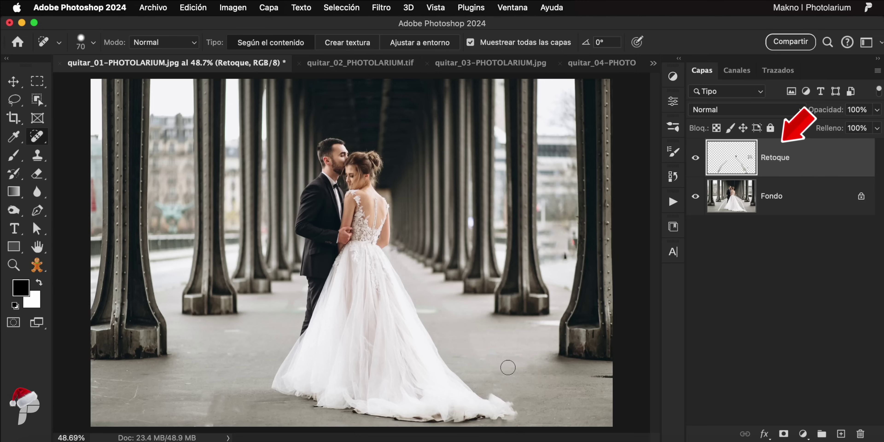
Step: Zoom and pan around to inspect the healed floor, then fit the whole photo in the window
{"action": "scroll", "coordinate": [501, 415], "scroll_direction": "up", "scroll_amount": 3}
{"action": "scroll", "coordinate": [521, 410], "scroll_direction": "up", "scroll_amount": 2}
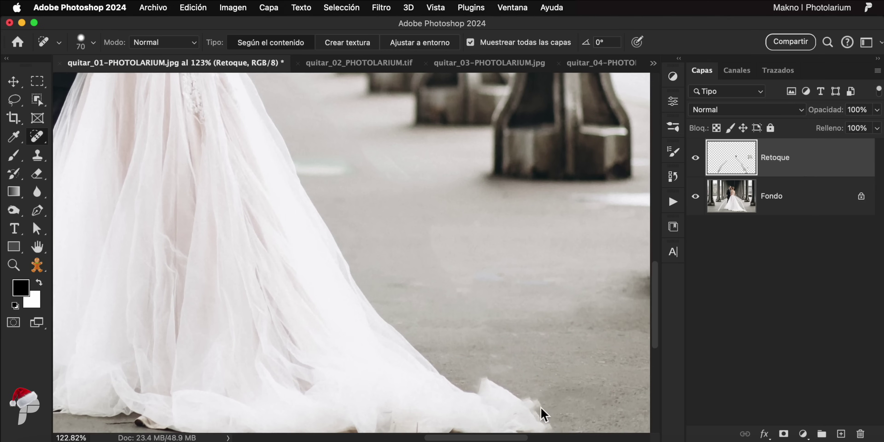
{"action": "scroll", "coordinate": [549, 378], "scroll_direction": "down", "scroll_amount": 2}
{"action": "scroll", "coordinate": [559, 350], "scroll_direction": "down", "scroll_amount": 1}
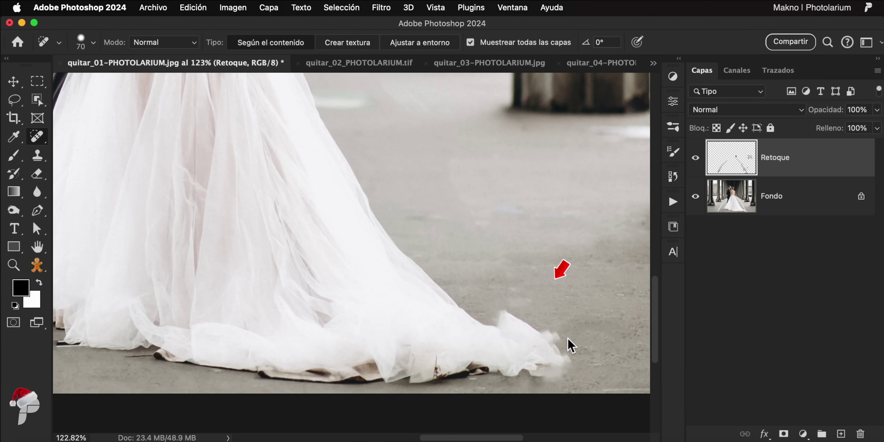
{"action": "scroll", "coordinate": [394, 326], "scroll_direction": "up", "scroll_amount": 10}
{"action": "scroll", "coordinate": [395, 326], "scroll_direction": "right", "scroll_amount": 5}
{"action": "scroll", "coordinate": [480, 359], "scroll_direction": "up", "scroll_amount": 1}
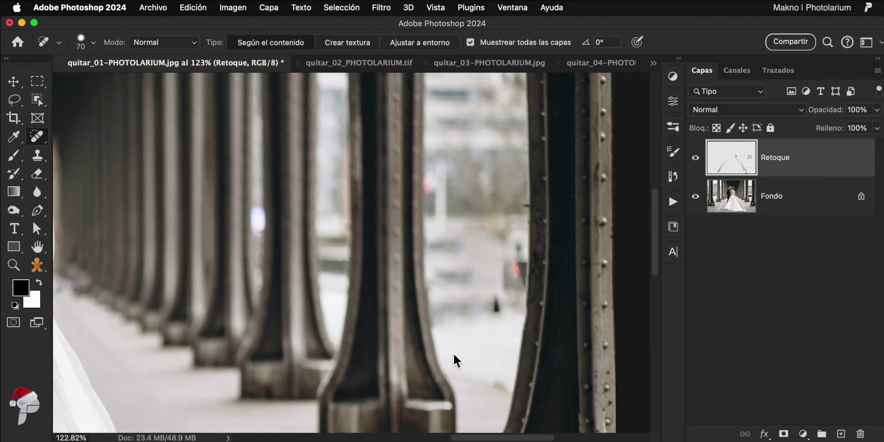
{"action": "scroll", "coordinate": [456, 361], "scroll_direction": "left", "scroll_amount": 3}
{"action": "scroll", "coordinate": [314, 304], "scroll_direction": "left", "scroll_amount": 3}
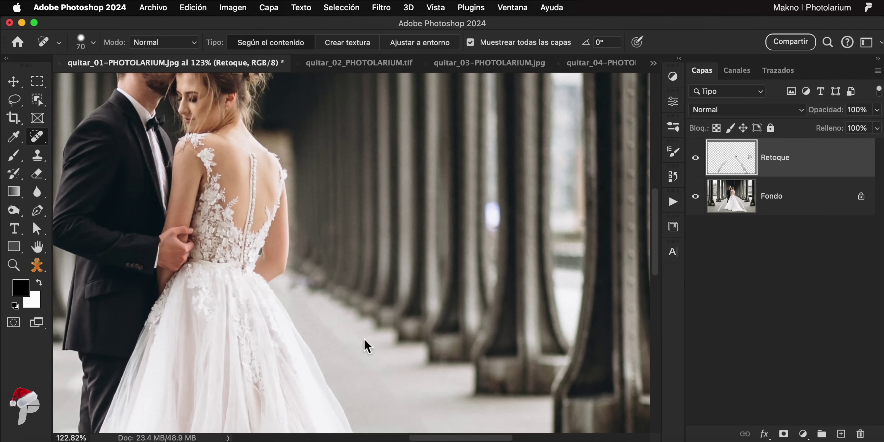
{"action": "scroll", "coordinate": [343, 343], "scroll_direction": "left", "scroll_amount": 5}
{"action": "scroll", "coordinate": [309, 330], "scroll_direction": "down", "scroll_amount": 6}
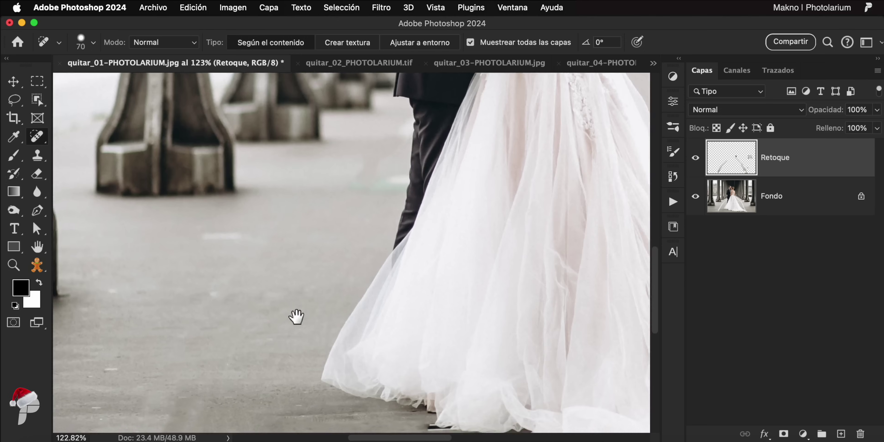
{"action": "scroll", "coordinate": [261, 339], "scroll_direction": "down", "scroll_amount": 4}
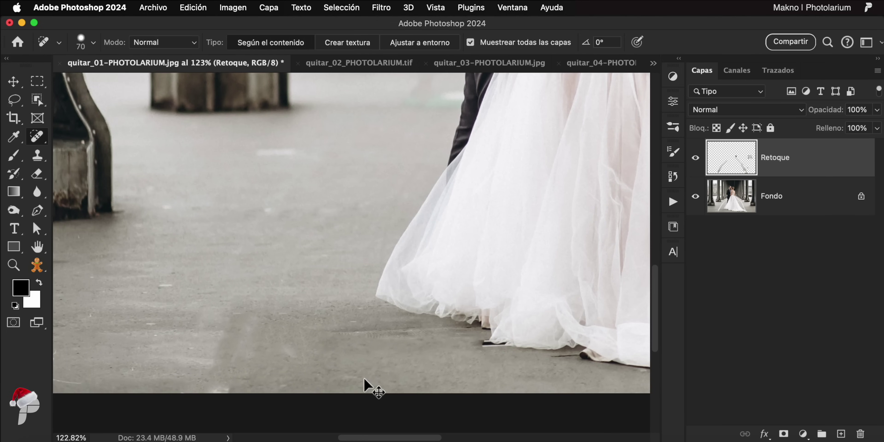
{"action": "key", "text": "super+0"}
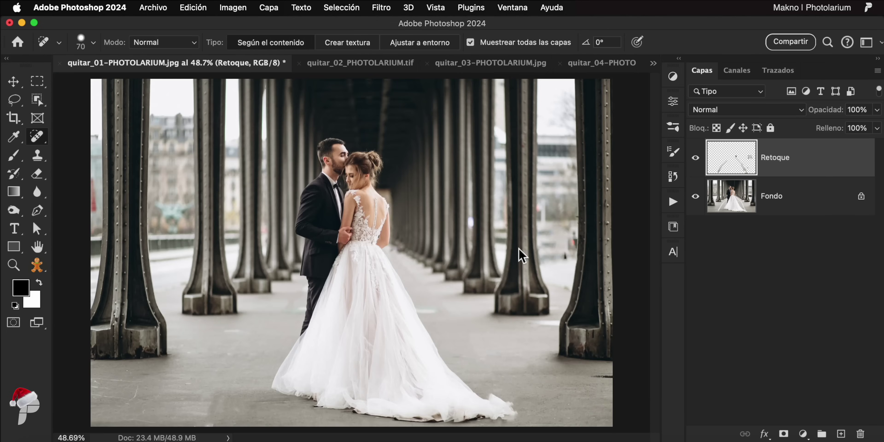
Step: On the quitar_02 beach photo, add a Retoque layer and spot-heal the leftmost loungers
{"action": "left_click", "coordinate": [347, 65]}
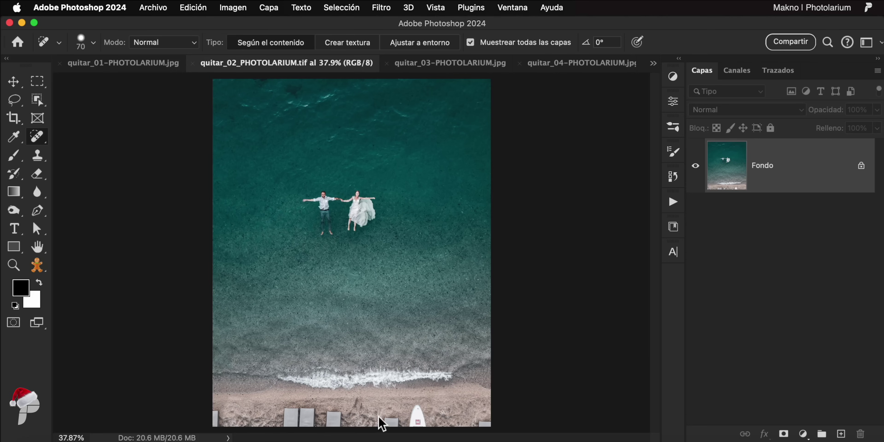
{"action": "scroll", "coordinate": [354, 422], "scroll_direction": "up", "scroll_amount": 3}
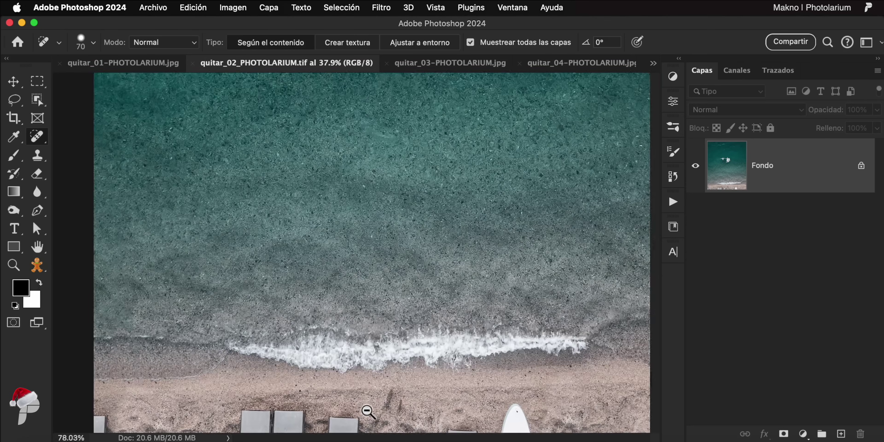
{"action": "left_click", "coordinate": [841, 433]}
{"action": "double_click", "coordinate": [762, 166]}
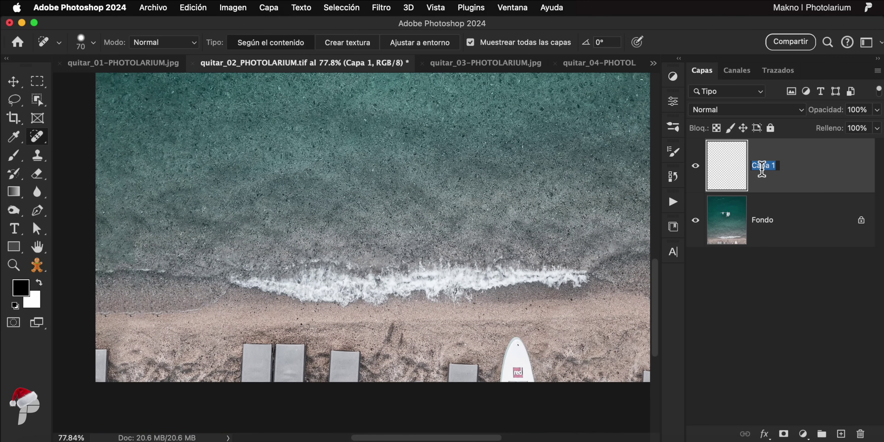
{"action": "type", "text": "Retoque"}
{"action": "key", "text": "Return"}
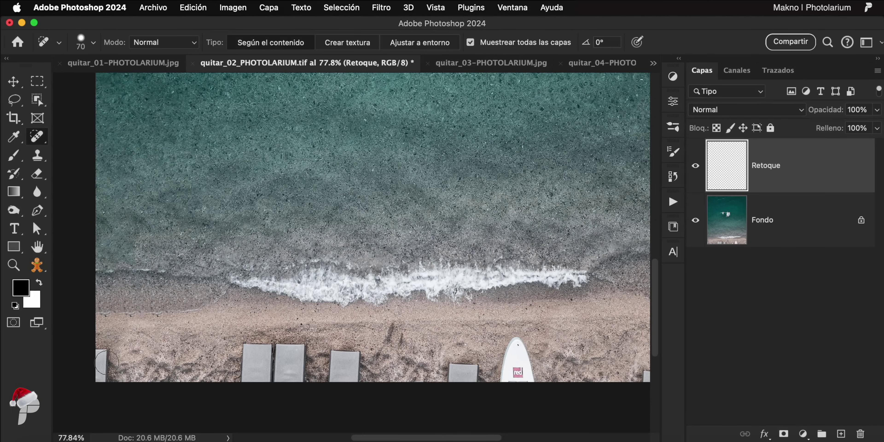
{"action": "left_click_drag", "start_coordinate": [105, 350], "coordinate": [103, 388]}
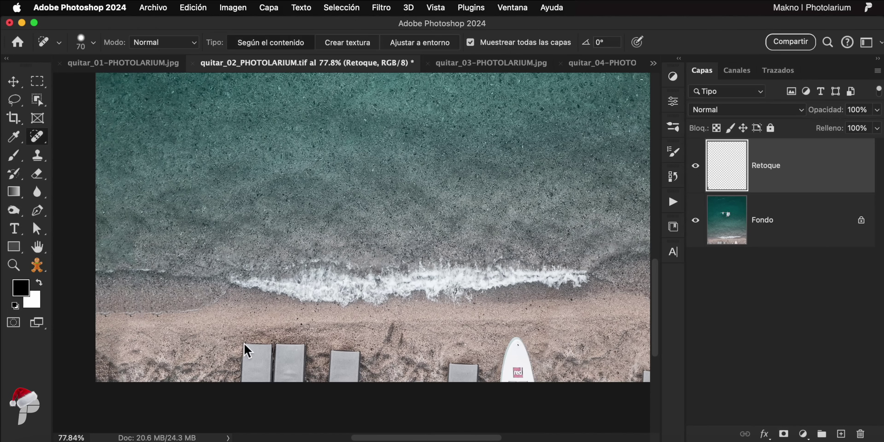
{"action": "left_click_drag", "start_coordinate": [247, 348], "coordinate": [317, 421]}
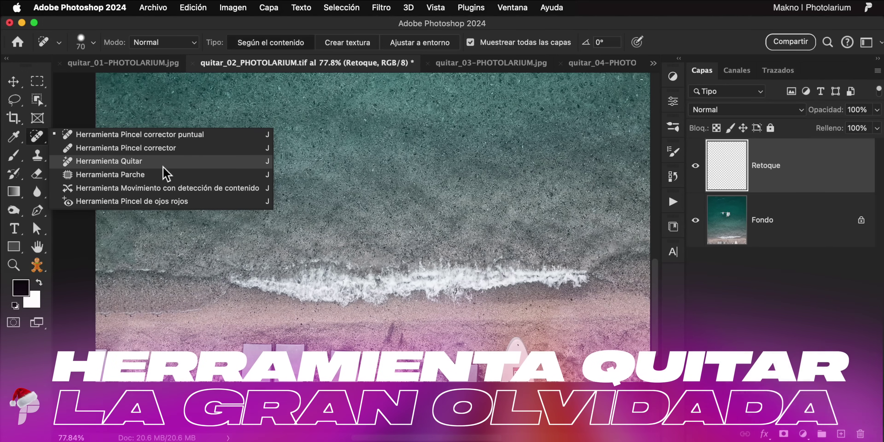
Step: Select the Remove tool with Sample All Layers on and 'Remove after each stroke' turned off
{"action": "left_click", "coordinate": [176, 165]}
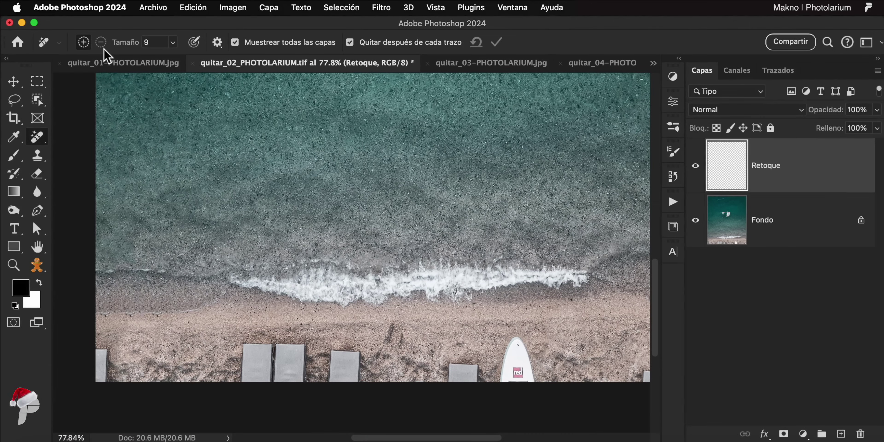
{"action": "left_click", "coordinate": [221, 46]}
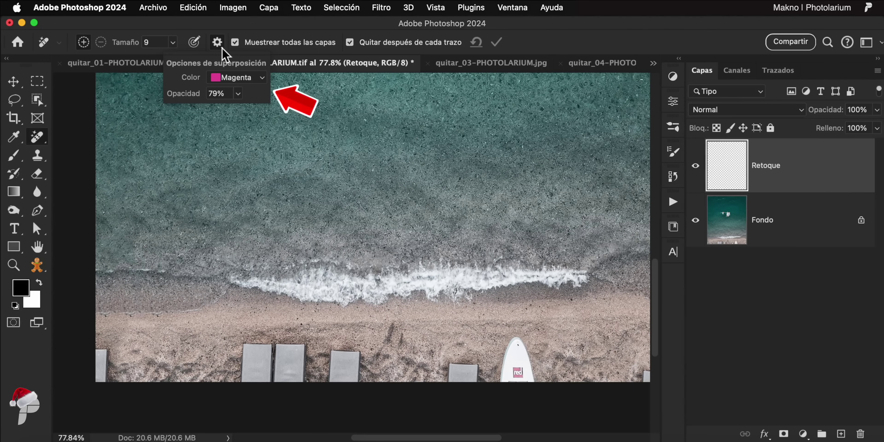
{"action": "left_click", "coordinate": [267, 43]}
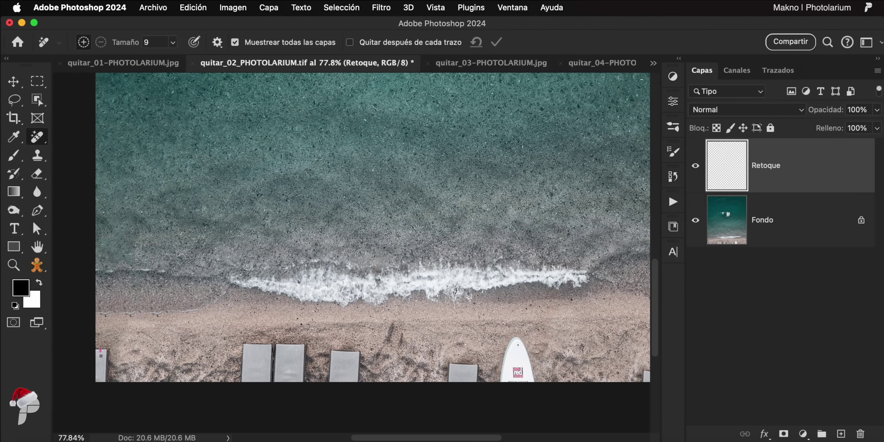
Step: With a larger brush, mark the lower-left edge object and apply the removal
{"action": "left_click_drag", "start_coordinate": [101, 358], "coordinate": [101, 357]}
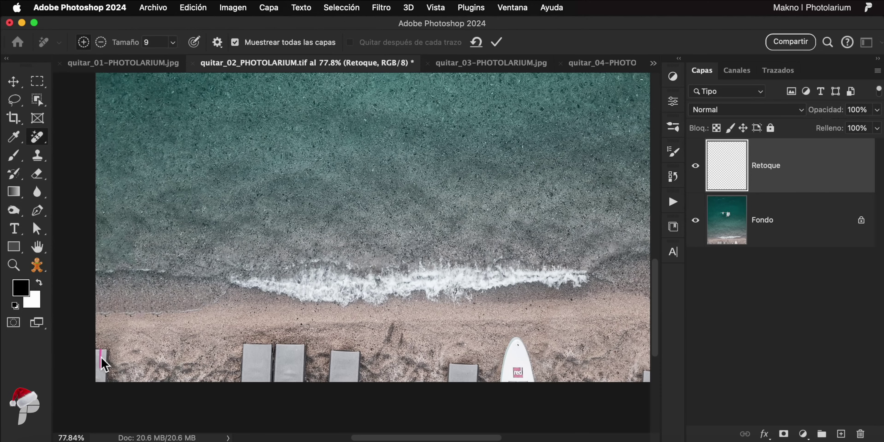
{"action": "key", "text": "bracketright"}
{"action": "key", "text": "bracketright"}
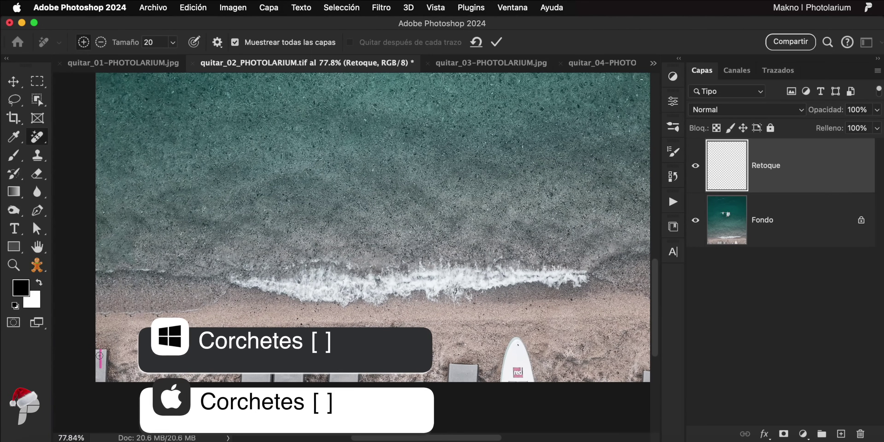
{"action": "key", "text": "bracketright"}
{"action": "key", "text": "bracketright"}
{"action": "key", "text": "bracketright"}
{"action": "key", "text": "bracketright"}
{"action": "key", "text": "bracketright"}
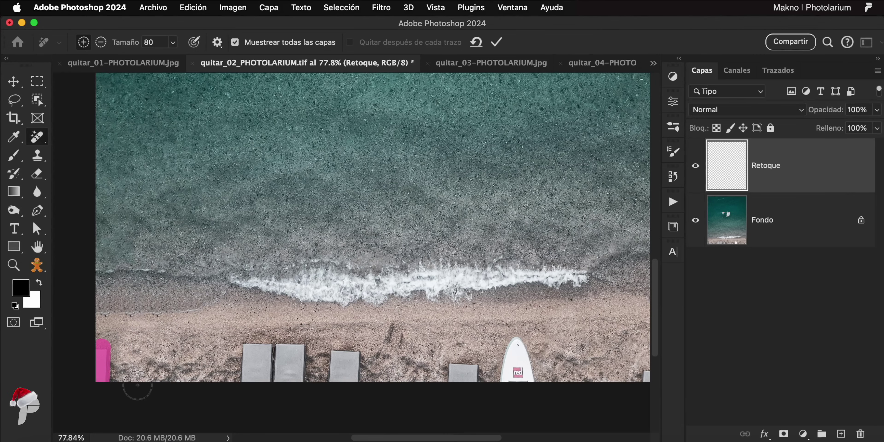
{"action": "left_click", "coordinate": [496, 43]}
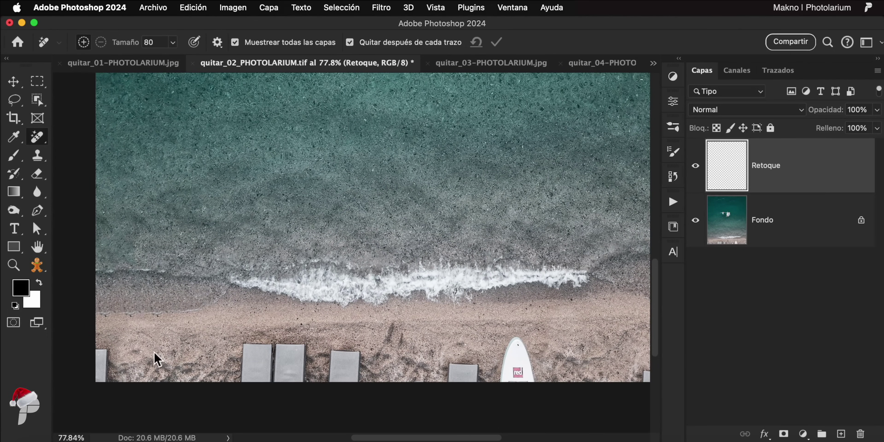
Step: Remove the grey edge blocks, the loungers along the bottom and the paddle board
{"action": "left_click_drag", "start_coordinate": [102, 345], "coordinate": [101, 378]}
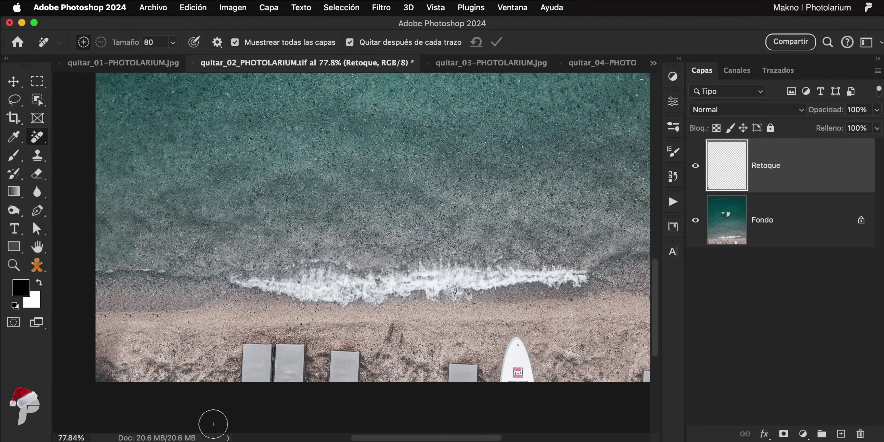
{"action": "key", "text": "super+0"}
{"action": "left_click_drag", "start_coordinate": [338, 422], "coordinate": [284, 421]}
{"action": "left_click", "coordinate": [387, 422]}
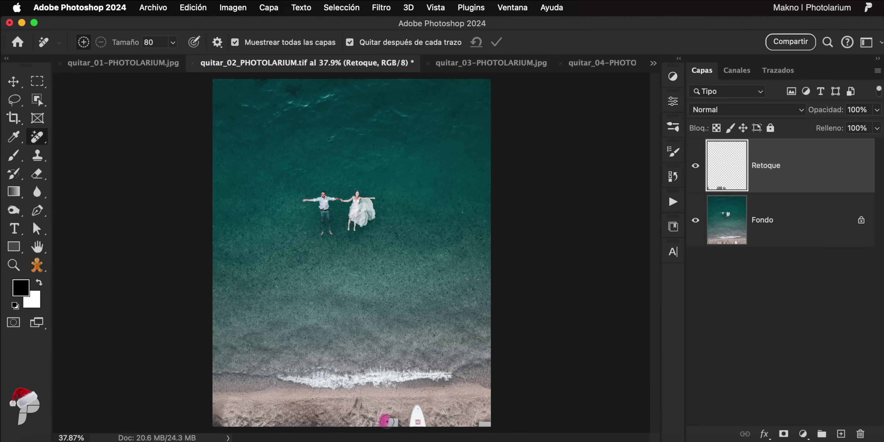
{"action": "left_click_drag", "start_coordinate": [417, 410], "coordinate": [417, 421]}
{"action": "left_click", "coordinate": [485, 424]}
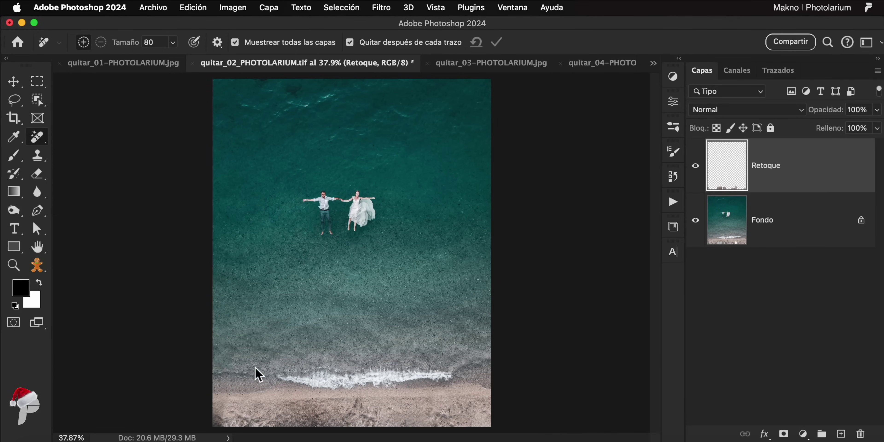
Step: Paint the surf and sand into water with a much larger brush, comparing with Retoque toggled
{"action": "key", "text": "bracketright"}
{"action": "key", "text": "bracketright"}
{"action": "key", "text": "bracketright"}
{"action": "mouse_move", "coordinate": [227, 311]}
{"action": "left_mouse_down"}
{"action": "mouse_move", "coordinate": [493, 306]}
{"action": "mouse_move", "coordinate": [217, 405]}
{"action": "mouse_move", "coordinate": [496, 411]}
{"action": "left_mouse_up"}
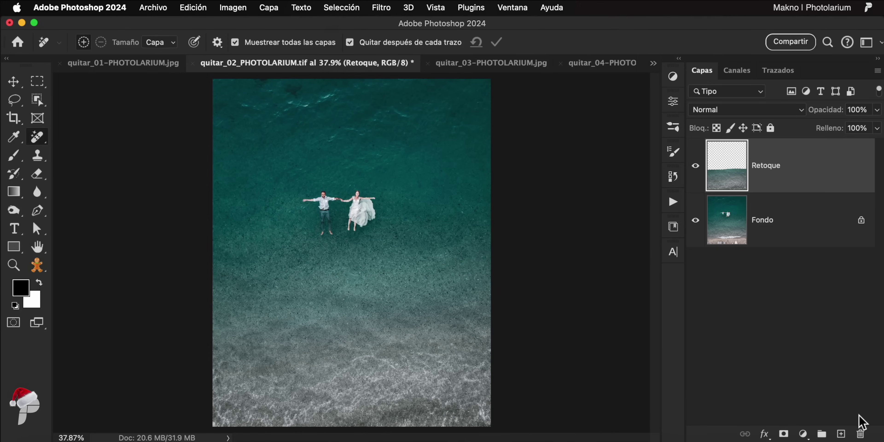
{"action": "left_click", "coordinate": [696, 166]}
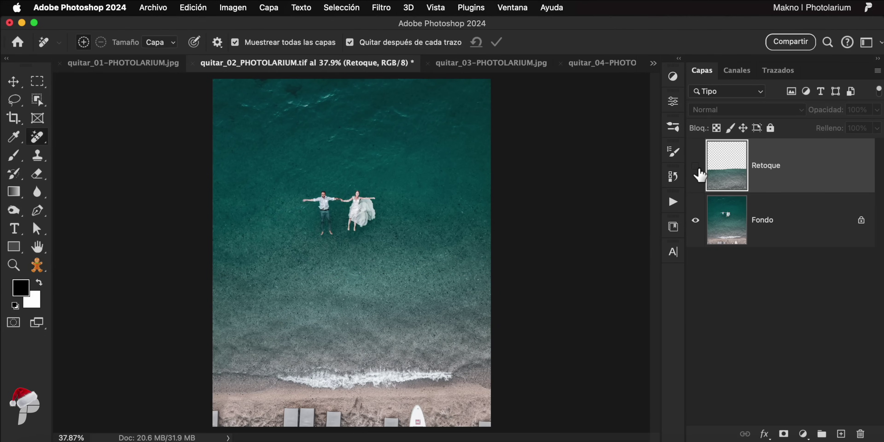
{"action": "left_click", "coordinate": [696, 166]}
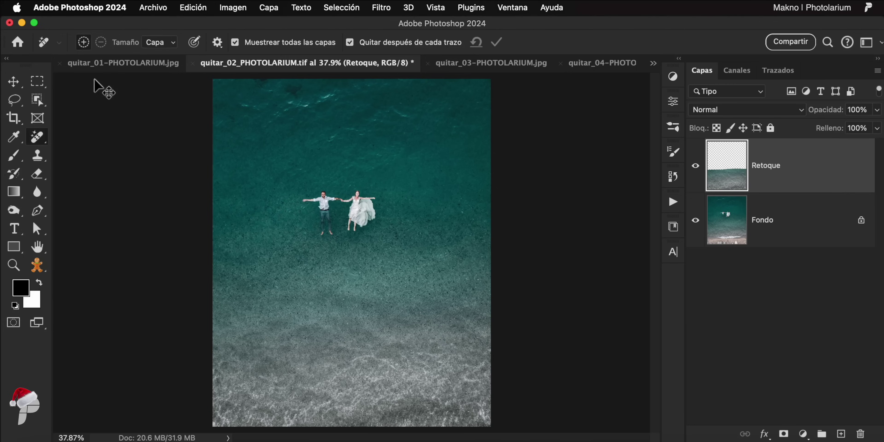
{"action": "left_click", "coordinate": [99, 65]}
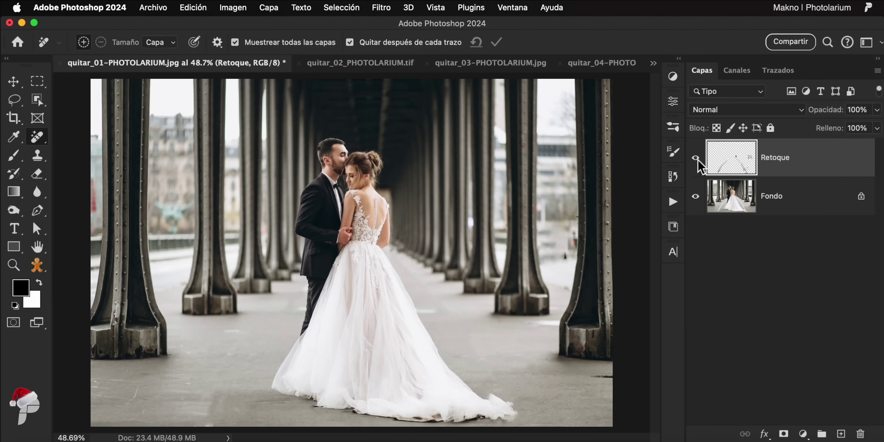
Step: Hide the Retoque layer and add a new empty layer named Retoque_2
{"action": "left_click", "coordinate": [696, 158]}
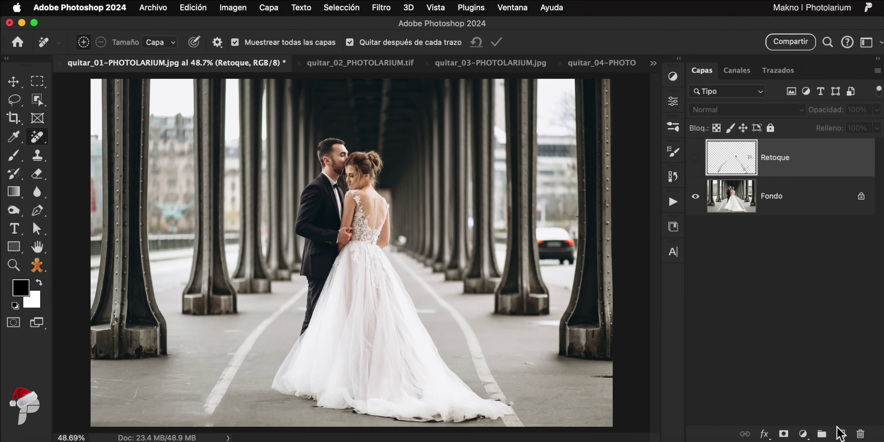
{"action": "left_click", "coordinate": [842, 434]}
{"action": "double_click", "coordinate": [775, 158]}
{"action": "type", "text": "Retoque_2"}
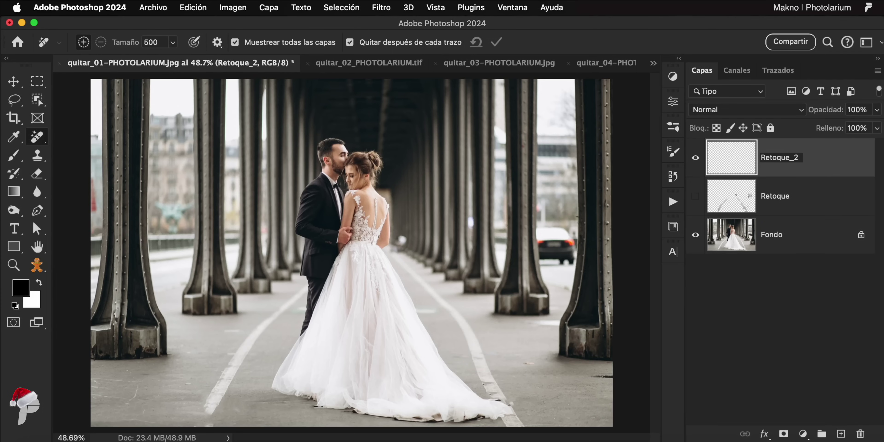
{"action": "key", "text": "Return"}
Step: Remove the parked car and the lane lines with the Remove tool
{"action": "left_click_drag", "start_coordinate": [539, 237], "coordinate": [570, 260]}
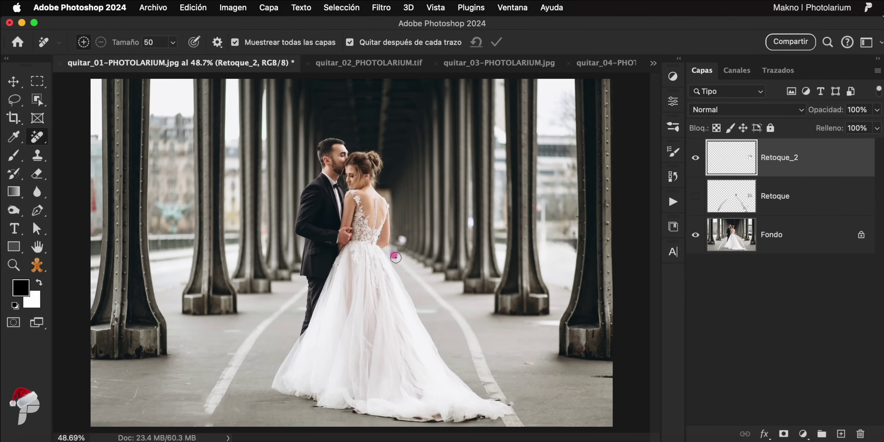
{"action": "left_click_drag", "start_coordinate": [394, 264], "coordinate": [505, 384]}
{"action": "left_click_drag", "start_coordinate": [489, 395], "coordinate": [517, 413]}
{"action": "left_click_drag", "start_coordinate": [302, 290], "coordinate": [205, 412]}
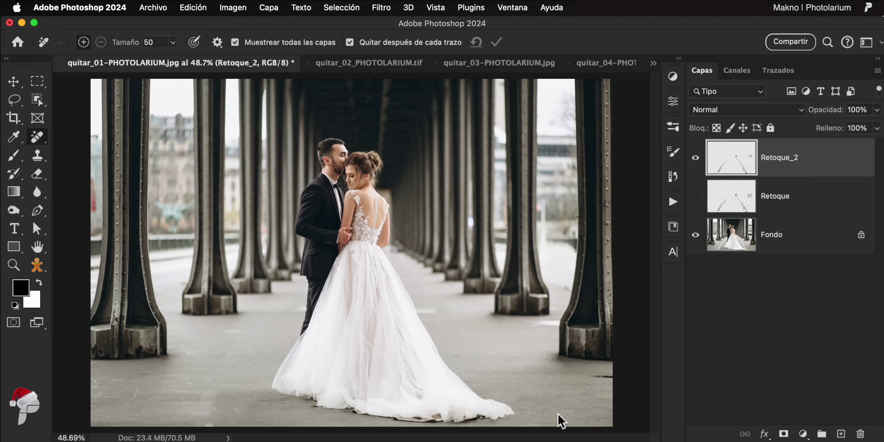
Step: Compare before and after by toggling Retoque_2 while panning the hem and couple, then fit the photo
{"action": "scroll", "coordinate": [549, 414], "scroll_direction": "up", "scroll_amount": 5}
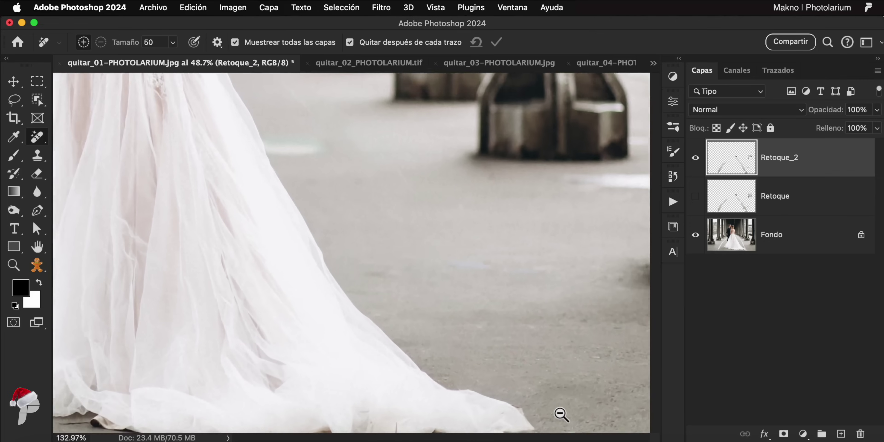
{"action": "scroll", "coordinate": [555, 326], "scroll_direction": "down", "scroll_amount": 5}
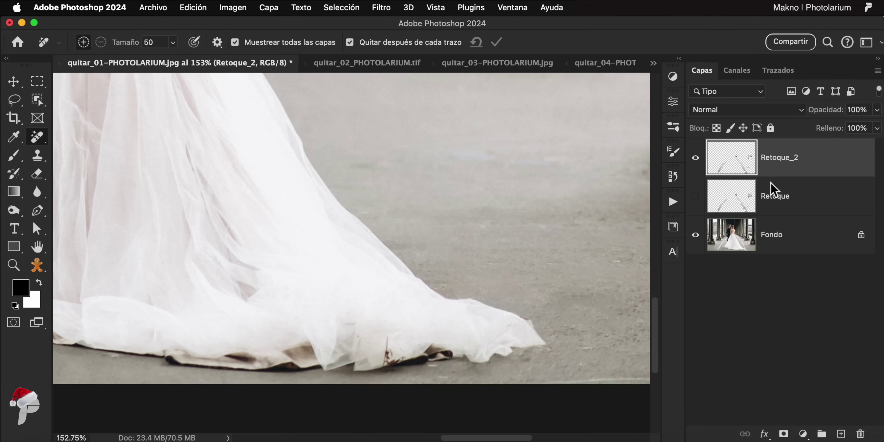
{"action": "left_click", "coordinate": [696, 158]}
{"action": "left_click", "coordinate": [696, 158]}
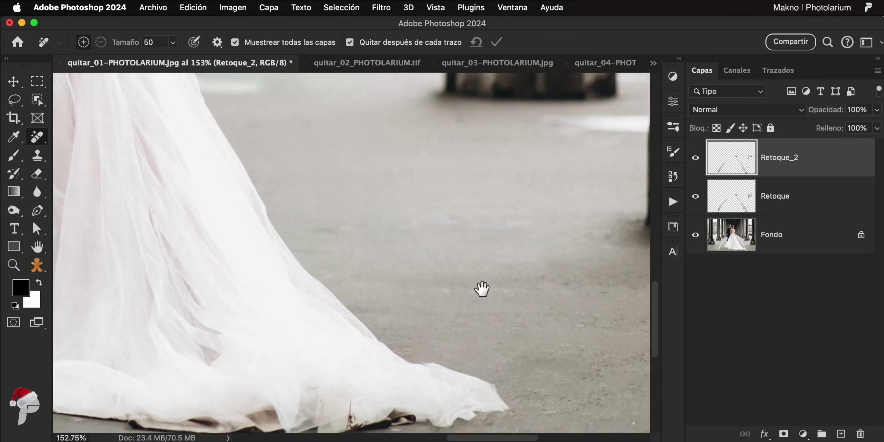
{"action": "mouse_move", "coordinate": [480, 290]}
{"action": "left_mouse_down"}
{"action": "mouse_move", "coordinate": [410, 424]}
{"action": "mouse_move", "coordinate": [416, 402]}
{"action": "left_mouse_up"}
{"action": "left_click", "coordinate": [696, 159]}
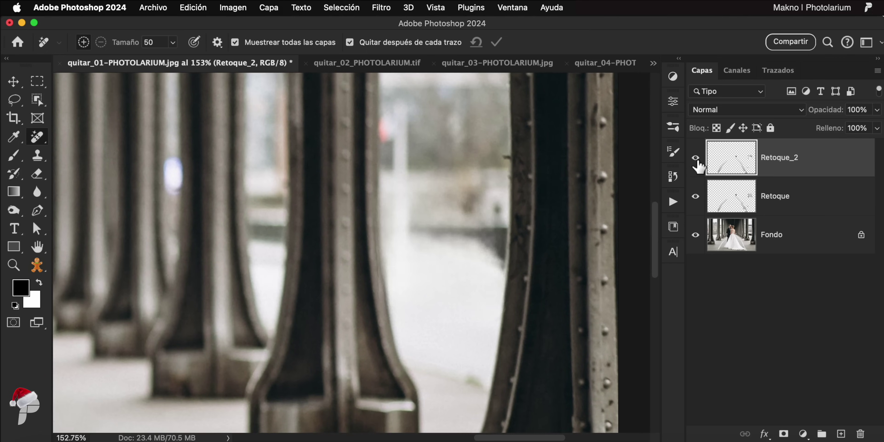
{"action": "left_click", "coordinate": [696, 158]}
{"action": "mouse_move", "coordinate": [138, 320]}
{"action": "left_mouse_down"}
{"action": "mouse_move", "coordinate": [425, 320]}
{"action": "mouse_move", "coordinate": [447, 339]}
{"action": "left_mouse_up"}
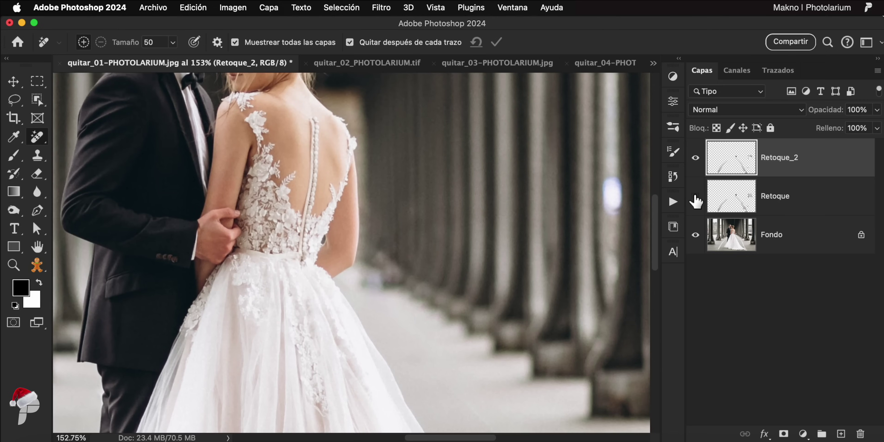
{"action": "left_click_drag", "start_coordinate": [264, 271], "coordinate": [367, 237]}
{"action": "key", "text": "super+0"}
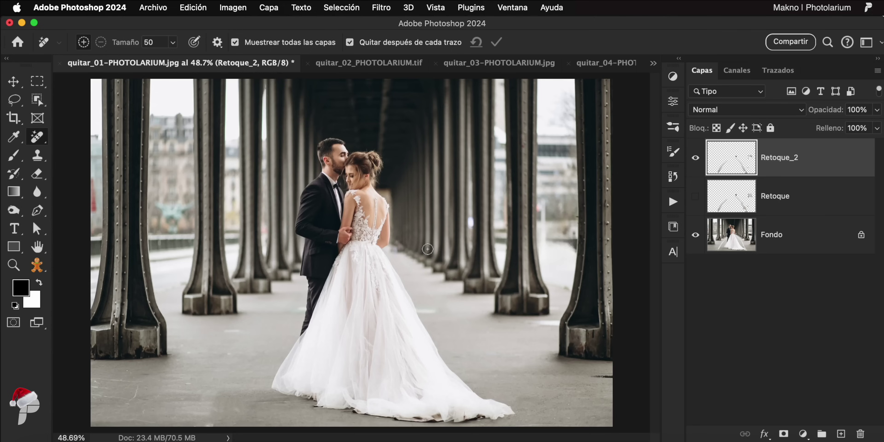
Step: On the dog photo, add a Retoque layer and remove both leashes and the tan dog's collar
{"action": "left_click", "coordinate": [495, 66]}
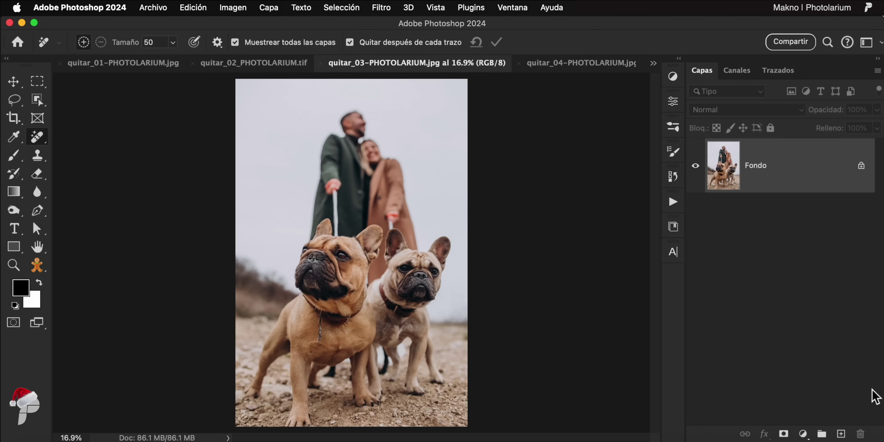
{"action": "left_click", "coordinate": [841, 433]}
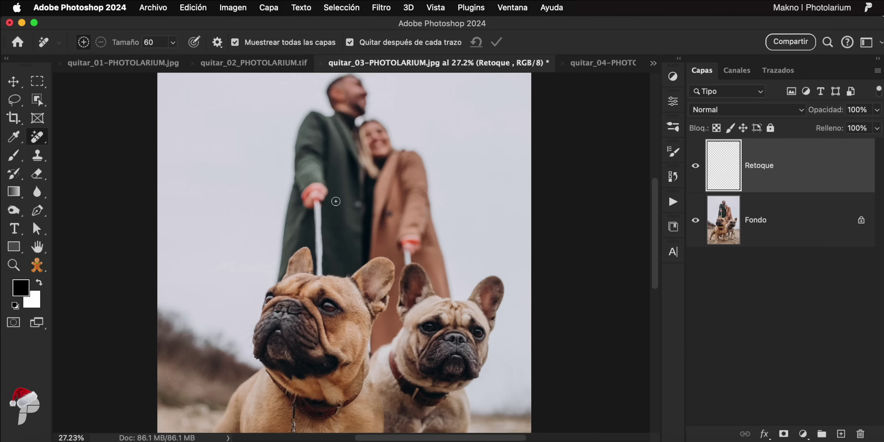
{"action": "key", "text": "bracketright"}
{"action": "key", "text": "bracketright"}
{"action": "key", "text": "bracketright"}
{"action": "left_click_drag", "start_coordinate": [318, 202], "coordinate": [320, 278]}
{"action": "left_click_drag", "start_coordinate": [408, 249], "coordinate": [407, 265]}
{"action": "scroll", "coordinate": [343, 240], "scroll_direction": "down", "scroll_amount": 10}
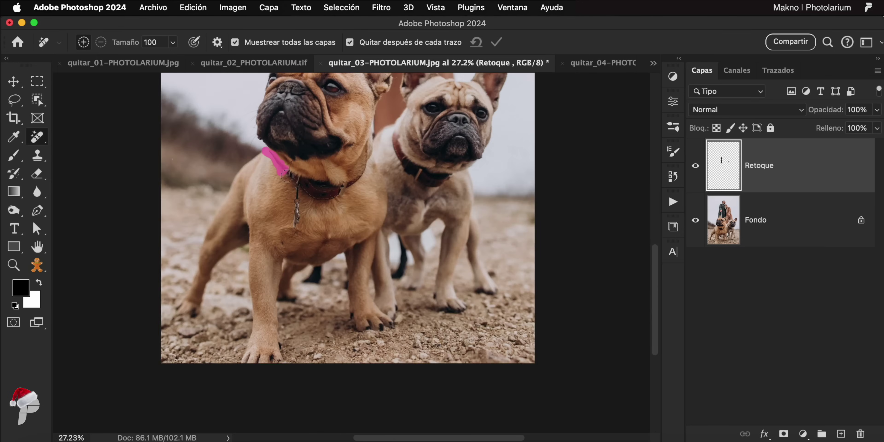
{"action": "mouse_move", "coordinate": [285, 170]}
{"action": "left_mouse_down"}
{"action": "mouse_move", "coordinate": [372, 160]}
{"action": "mouse_move", "coordinate": [448, 177]}
{"action": "left_mouse_up"}
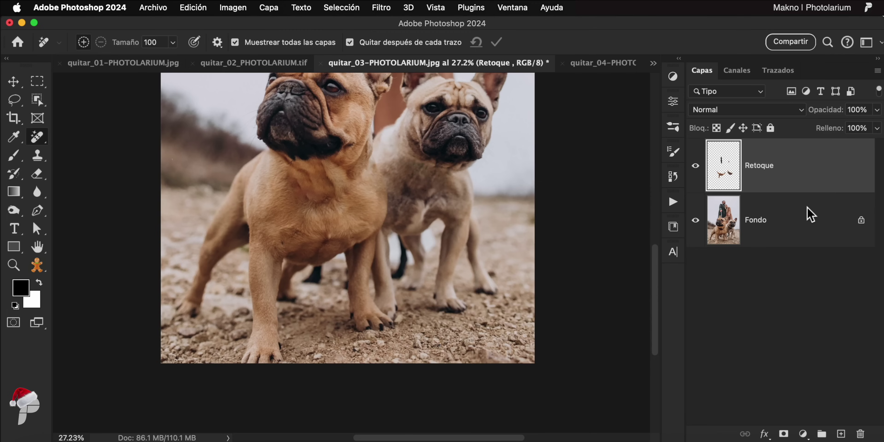
Step: Hide Retoque and add a new empty layer above Fondo
{"action": "left_click", "coordinate": [696, 166]}
{"action": "left_click", "coordinate": [831, 235]}
{"action": "left_click", "coordinate": [842, 434]}
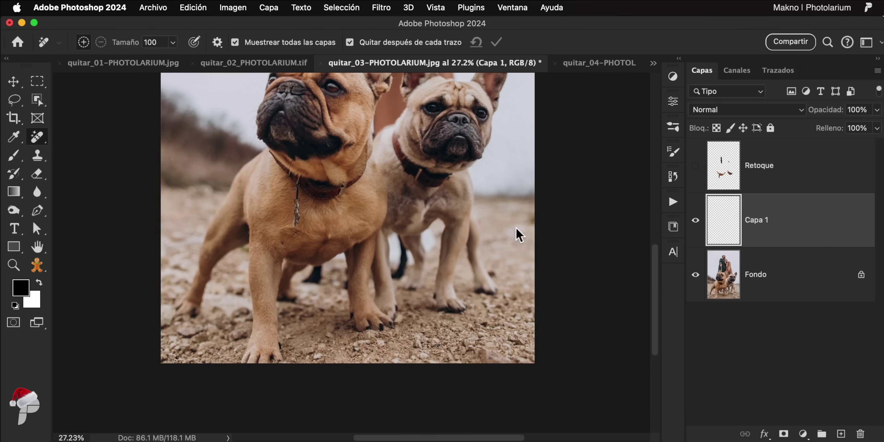
{"action": "right_click", "coordinate": [38, 138]}
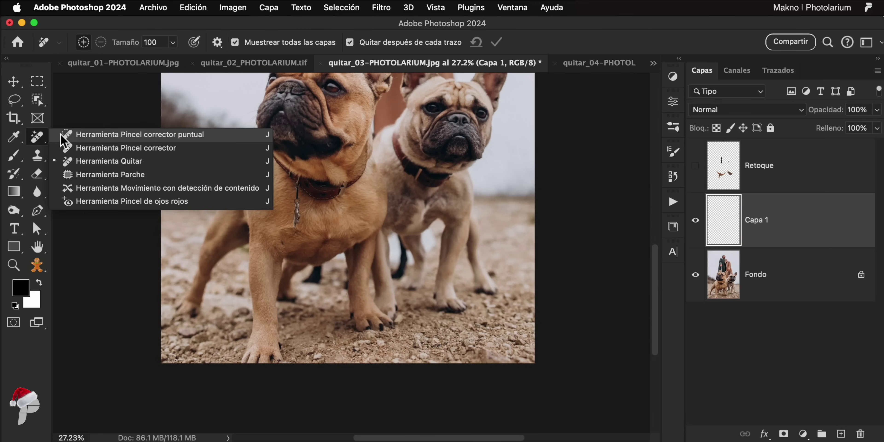
Step: Spot-heal over the tan dog's collar and fit the dog photo on screen
{"action": "left_click", "coordinate": [82, 134]}
{"action": "mouse_move", "coordinate": [272, 153]}
{"action": "left_mouse_down"}
{"action": "mouse_move", "coordinate": [336, 193]}
{"action": "mouse_move", "coordinate": [372, 113]}
{"action": "left_mouse_up"}
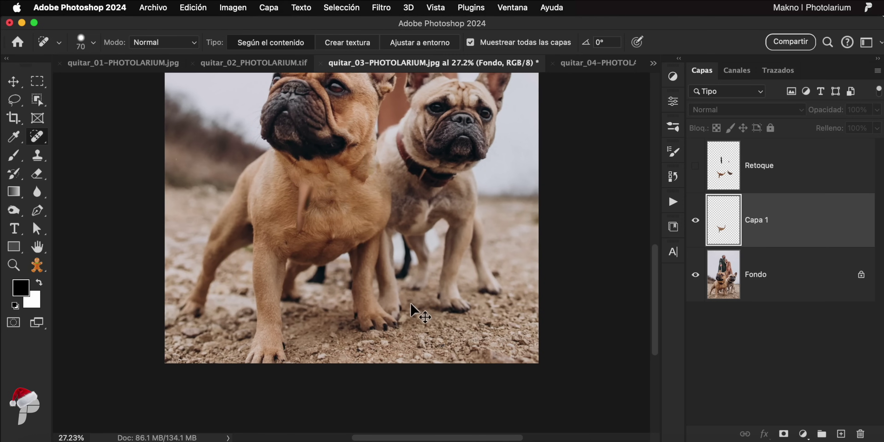
{"action": "key", "text": "super+0"}
Step: Delete Capa 1, then show and select the Retoque layer with the brush at 80
{"action": "left_click_drag", "start_coordinate": [793, 224], "coordinate": [860, 433]}
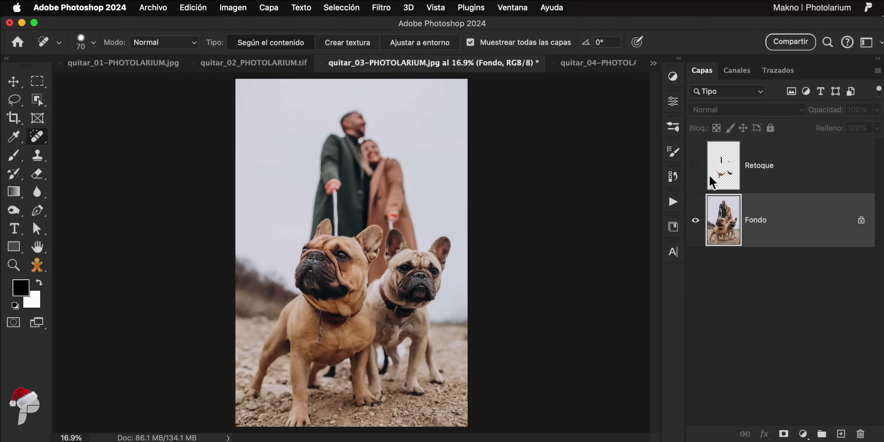
{"action": "left_click", "coordinate": [696, 166]}
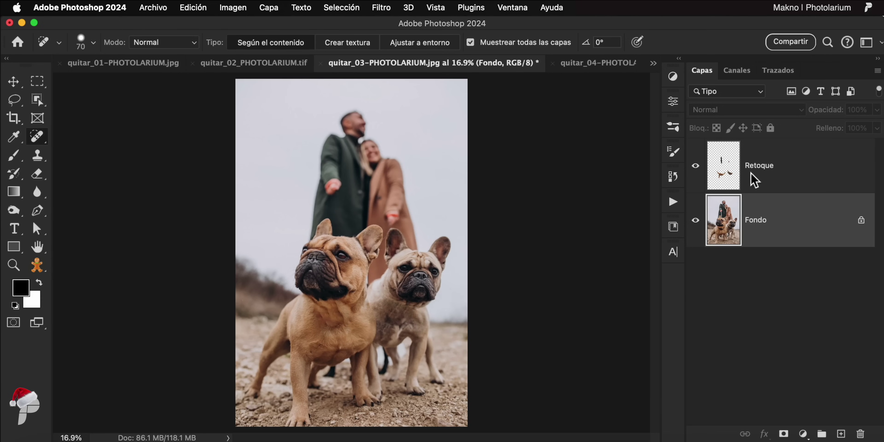
{"action": "left_click", "coordinate": [769, 179]}
{"action": "key", "text": "bracketright"}
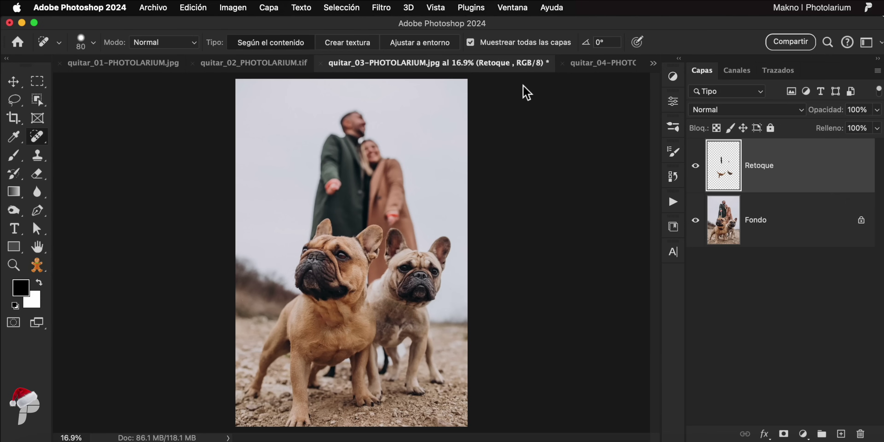
{"action": "left_click", "coordinate": [584, 63]}
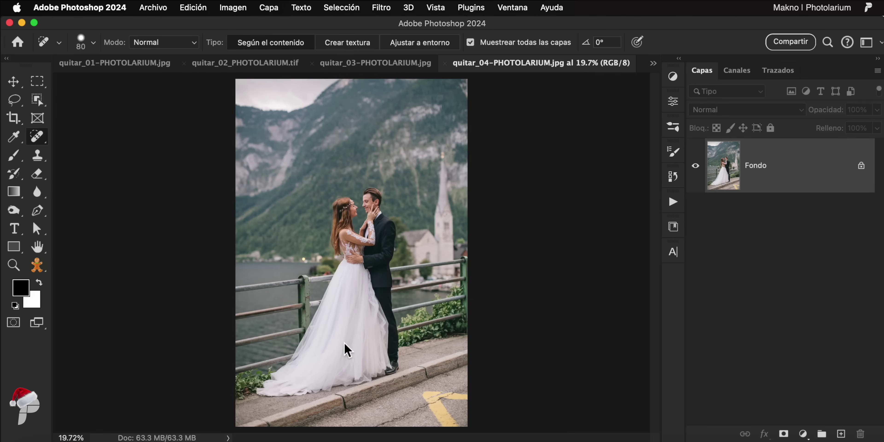
Step: Lasso the green railing left of the couple, then add the railing on the right
{"action": "left_click", "coordinate": [14, 99]}
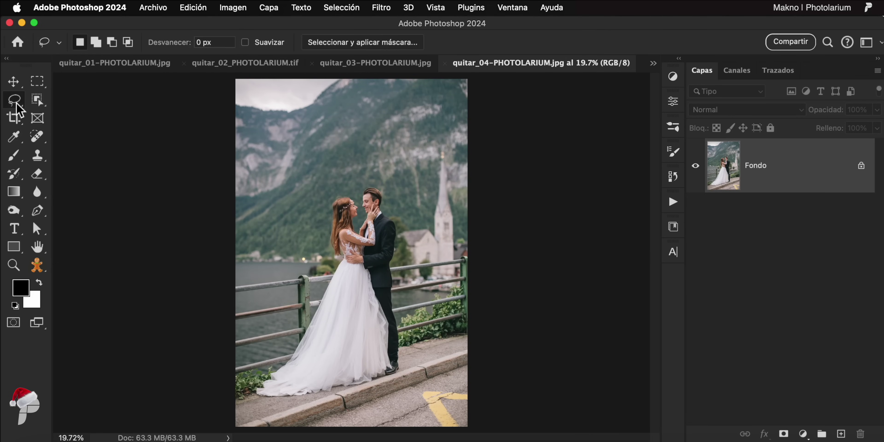
{"action": "mouse_move", "coordinate": [237, 284]}
{"action": "left_mouse_down"}
{"action": "mouse_move", "coordinate": [319, 300]}
{"action": "mouse_move", "coordinate": [298, 343]}
{"action": "left_mouse_up"}
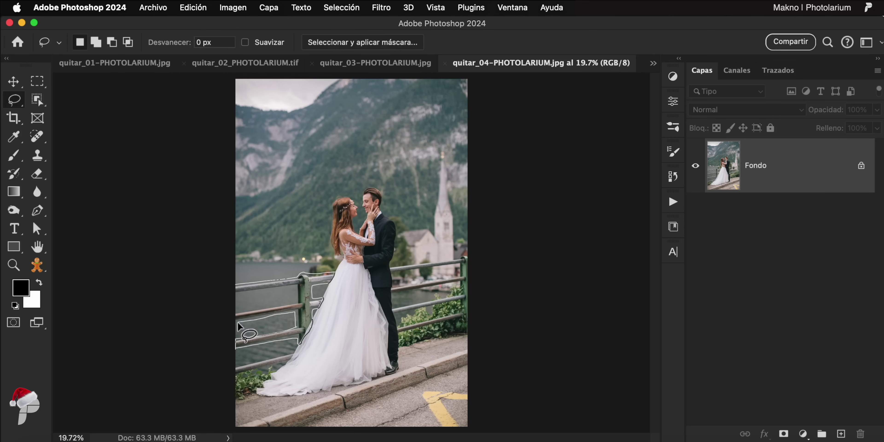
{"action": "left_click_drag", "start_coordinate": [237, 322], "coordinate": [292, 330]}
{"action": "mouse_move", "coordinate": [392, 269]}
{"action": "left_mouse_down"}
{"action": "mouse_move", "coordinate": [460, 287]}
{"action": "mouse_move", "coordinate": [455, 313]}
{"action": "mouse_move", "coordinate": [431, 260]}
{"action": "mouse_move", "coordinate": [452, 288]}
{"action": "left_mouse_up"}
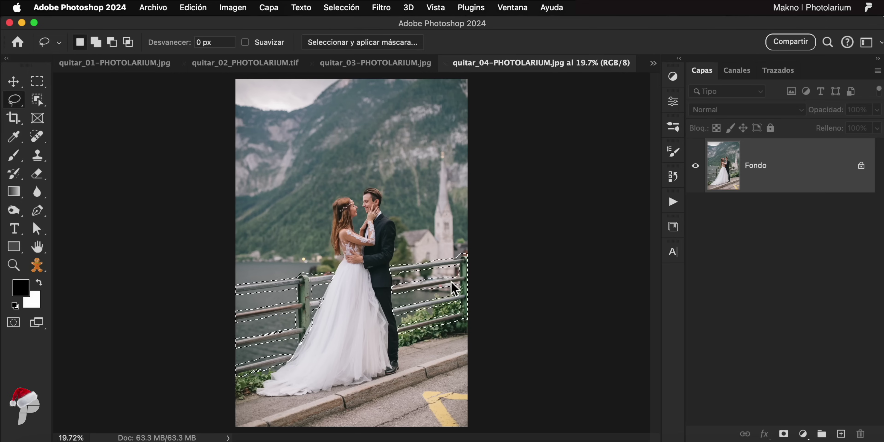
{"action": "left_click", "coordinate": [37, 137]}
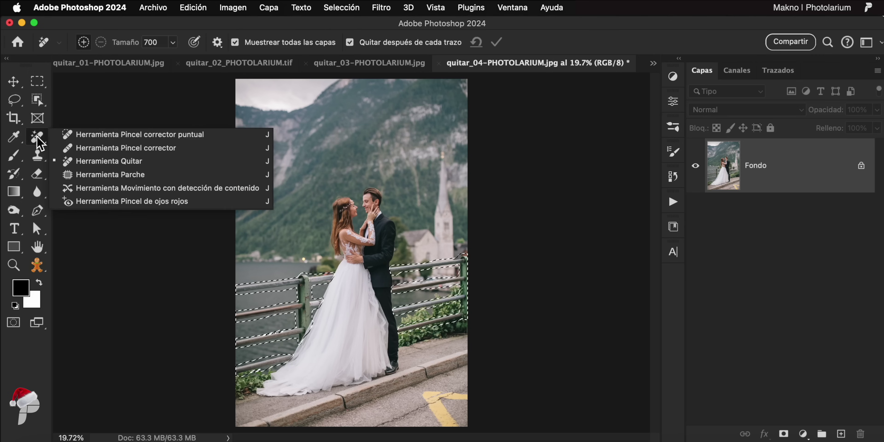
Step: With the Remove tool active, add a new layer named Retoque
{"action": "left_click", "coordinate": [101, 161]}
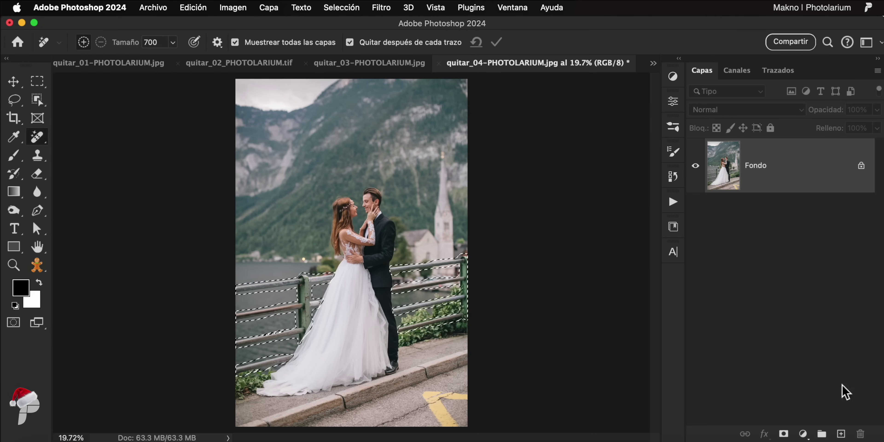
{"action": "left_click", "coordinate": [841, 434]}
{"action": "double_click", "coordinate": [756, 165]}
{"action": "type", "text": "Retoque"}
{"action": "key", "text": "Return"}
Step: Paint out the railing on Retoque, toggle the layer to compare, then reload the railing selection
{"action": "left_click_drag", "start_coordinate": [247, 288], "coordinate": [489, 297]}
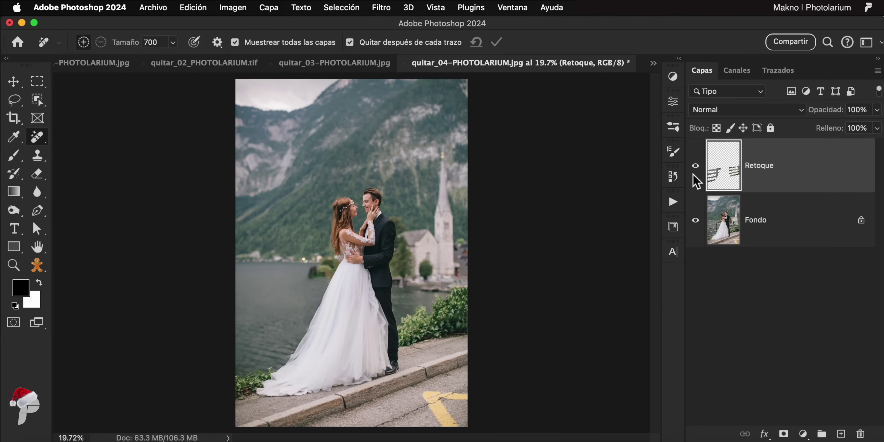
{"action": "left_click", "coordinate": [697, 167]}
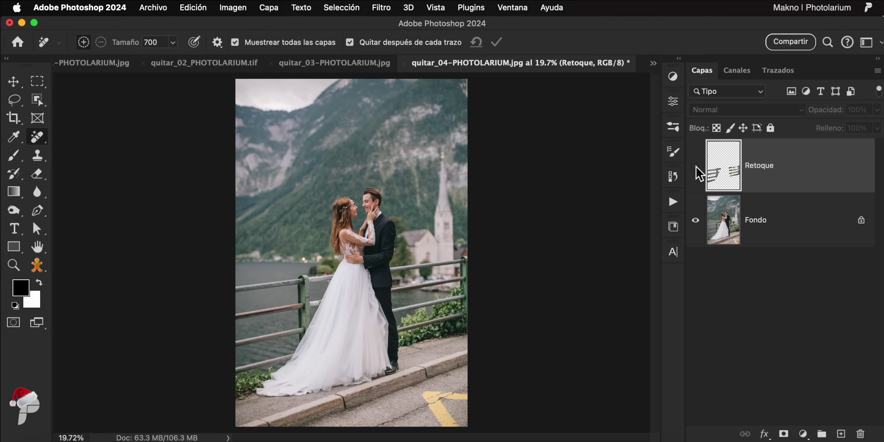
{"action": "left_click", "coordinate": [696, 166]}
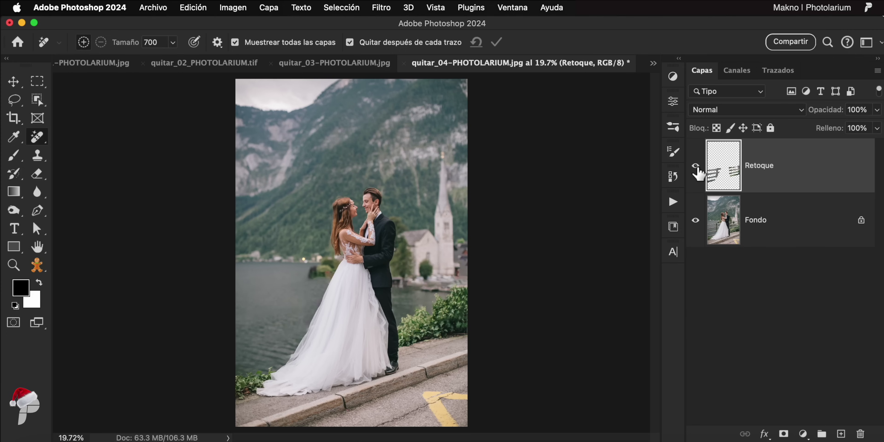
{"action": "left_click", "coordinate": [696, 166]}
{"action": "left_click", "coordinate": [731, 180], "text": "super"}
Step: Hide Retoque and add a new layer Capa 1 with the Spot Healing Brush selected
{"action": "left_click", "coordinate": [696, 166]}
{"action": "key", "text": "super+shift+alt+n"}
{"action": "right_click", "coordinate": [46, 136]}
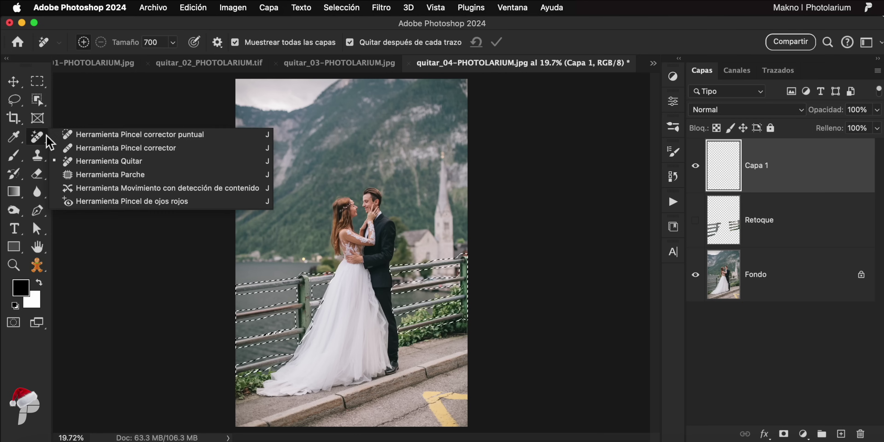
{"action": "left_click", "coordinate": [103, 134]}
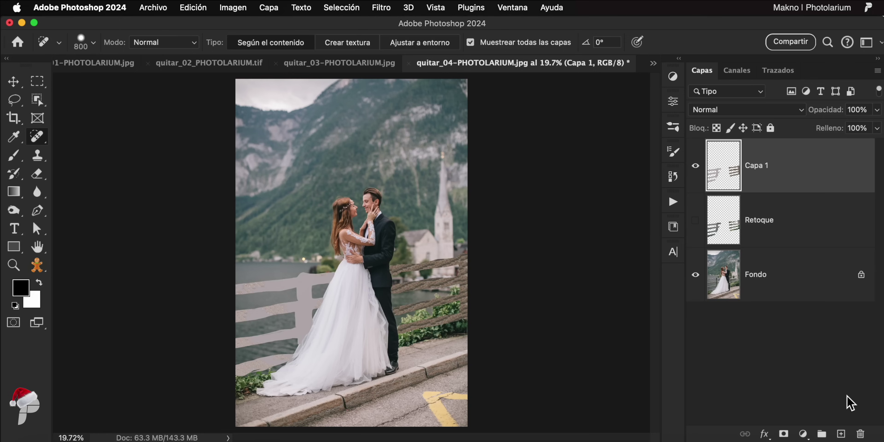
Step: Hide Capa 1's healing attempt, show Retoque's railing removal again, and list open documents
{"action": "left_click", "coordinate": [696, 166]}
{"action": "left_click", "coordinate": [695, 220]}
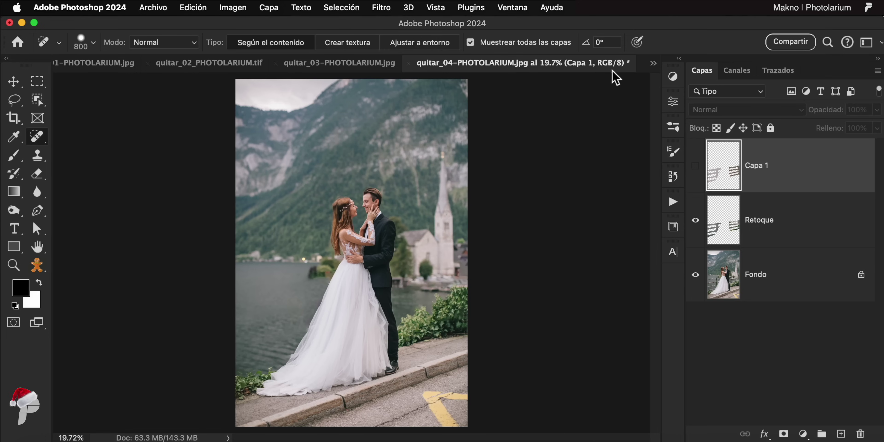
{"action": "left_click", "coordinate": [654, 65]}
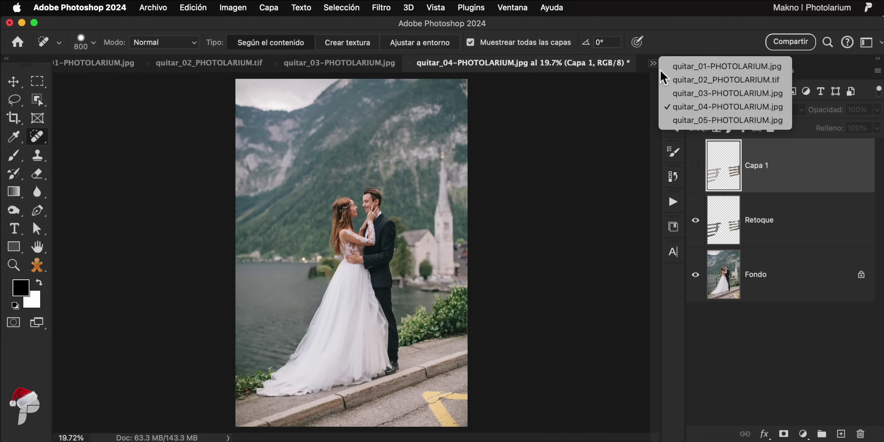
Step: Switch to quitar_05 and add empty layers named Quitar and Corrector
{"action": "left_click", "coordinate": [682, 121]}
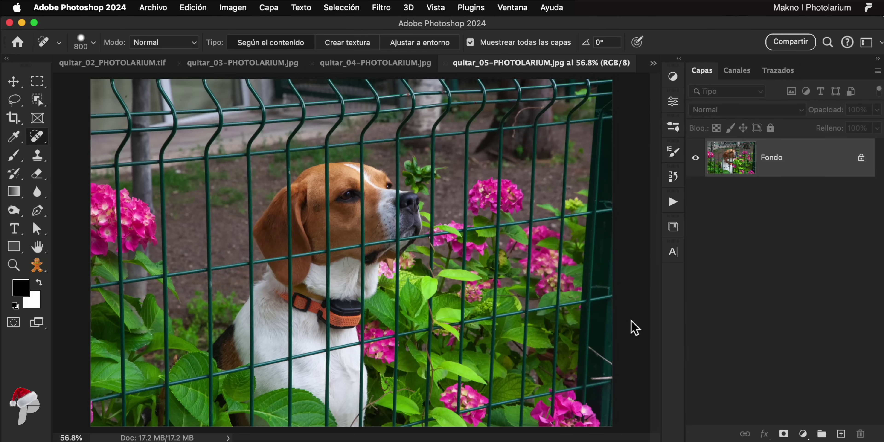
{"action": "left_click", "coordinate": [842, 434]}
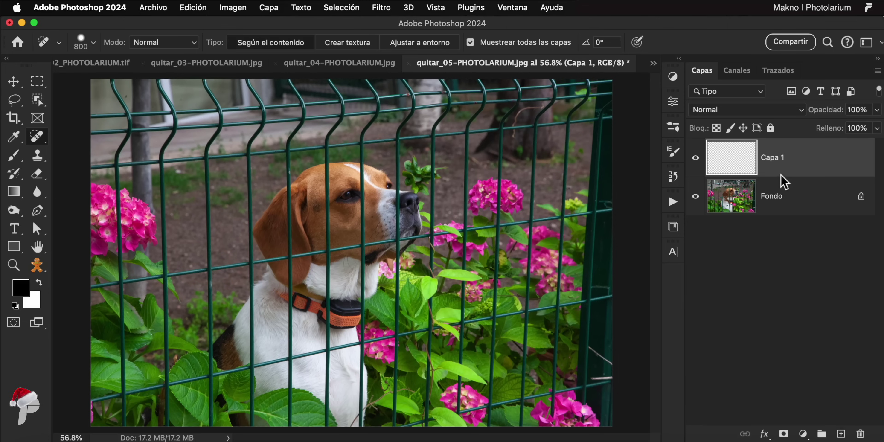
{"action": "double_click", "coordinate": [773, 159]}
{"action": "type", "text": "Quitar"}
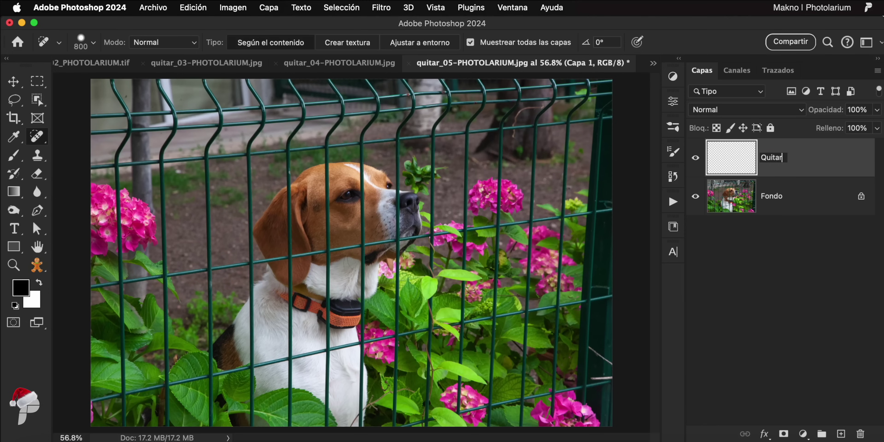
{"action": "left_click", "coordinate": [841, 434]}
{"action": "double_click", "coordinate": [772, 157]}
{"action": "type", "text": "Corrector"}
Step: Add two more empty layers named Segun Contenido and Generativo
{"action": "left_click", "coordinate": [841, 434]}
{"action": "double_click", "coordinate": [772, 157]}
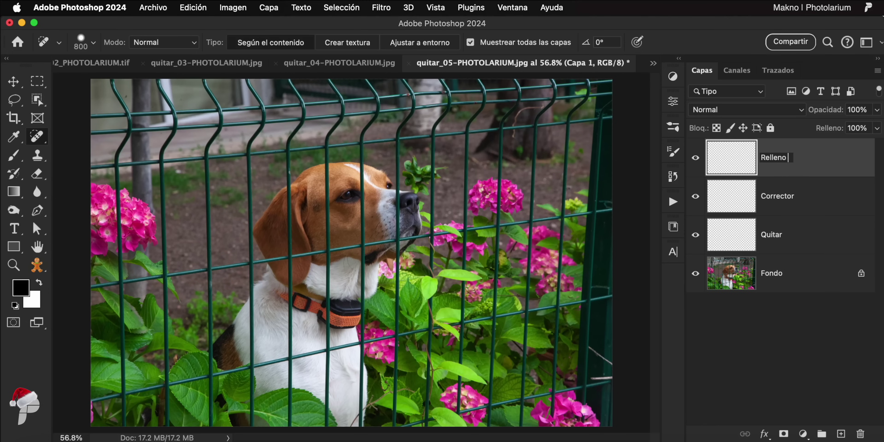
{"action": "type", "text": "Relleno Segun COnteni"}
{"action": "key", "text": "super+a"}
{"action": "type", "text": "Segun Contenido"}
{"action": "key", "text": "Return"}
{"action": "left_click", "coordinate": [841, 434]}
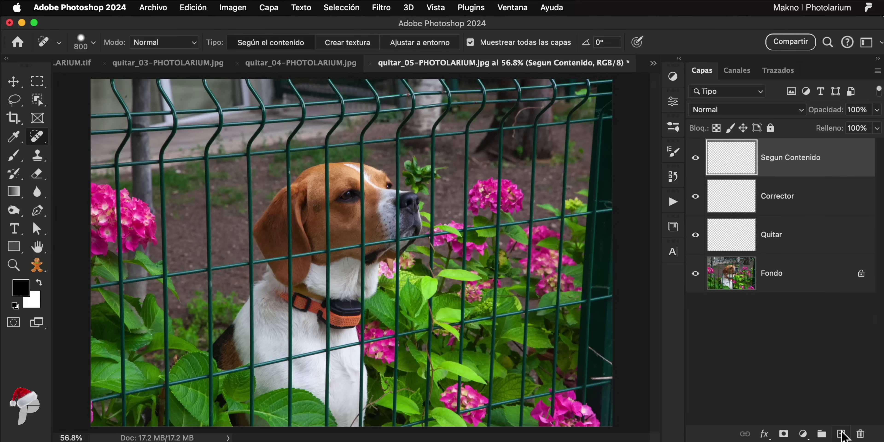
{"action": "double_click", "coordinate": [772, 158]}
{"action": "type", "text": "Generativo"}
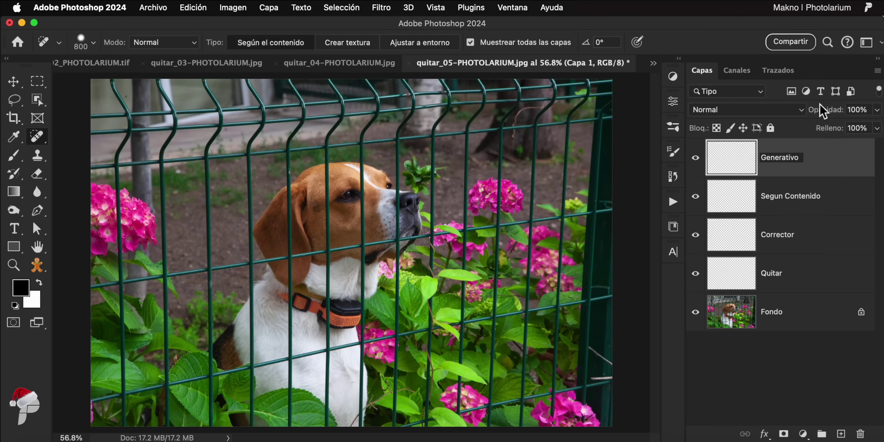
{"action": "left_click", "coordinate": [847, 170]}
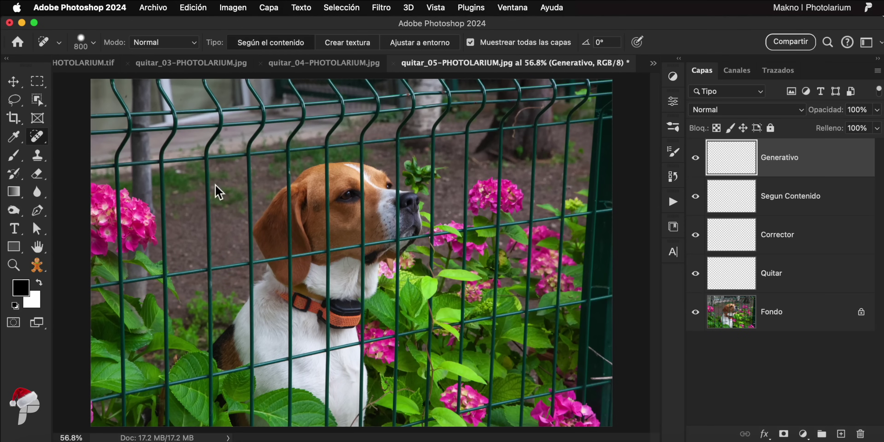
Step: Set a red foreground Brush at size 40 on a new layer named Seleccion
{"action": "left_click", "coordinate": [13, 157]}
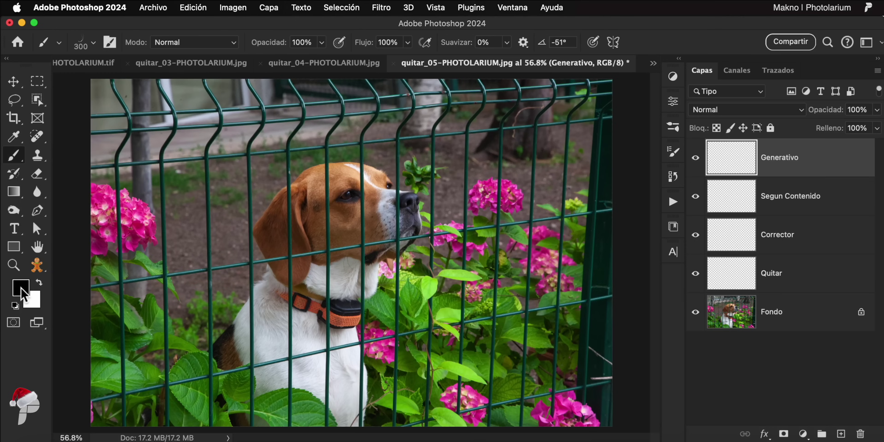
{"action": "left_click", "coordinate": [20, 289]}
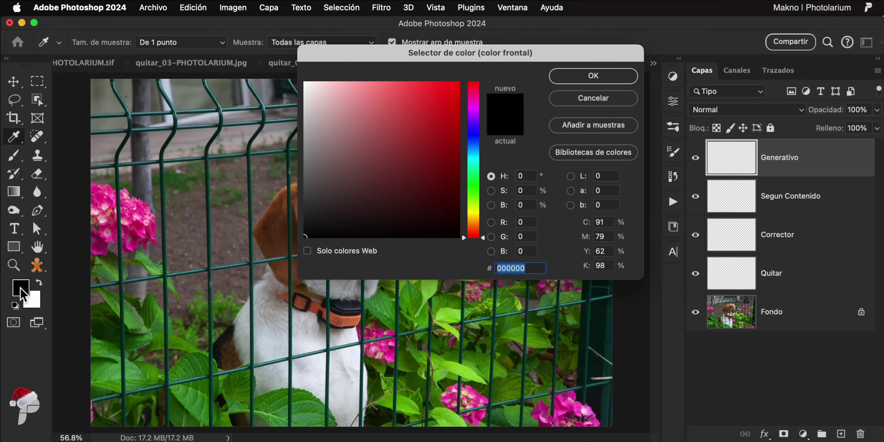
{"action": "left_click", "coordinate": [460, 83]}
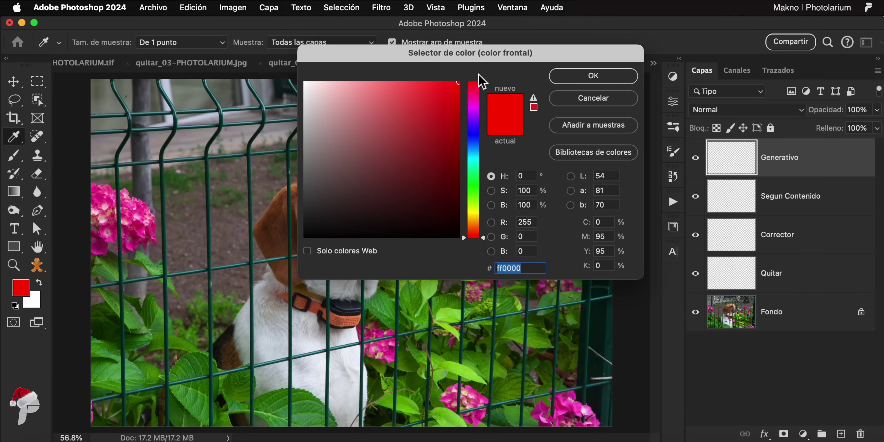
{"action": "left_click", "coordinate": [590, 79]}
{"action": "key", "text": "ctrl+shift+alt+n"}
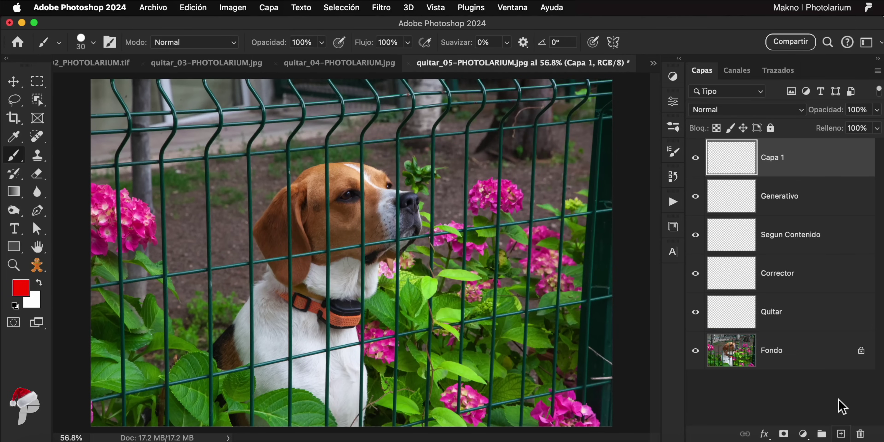
{"action": "double_click", "coordinate": [776, 158]}
{"action": "type", "text": "Seleccion"}
{"action": "key", "text": "Return"}
{"action": "key", "text": "bracketright"}
Step: Paint red strokes down every vertical fence bar and the right-edge post
{"action": "left_click_drag", "start_coordinate": [109, 80], "coordinate": [124, 425]}
{"action": "left_click_drag", "start_coordinate": [156, 81], "coordinate": [168, 426]}
{"action": "left_click_drag", "start_coordinate": [203, 80], "coordinate": [210, 425]}
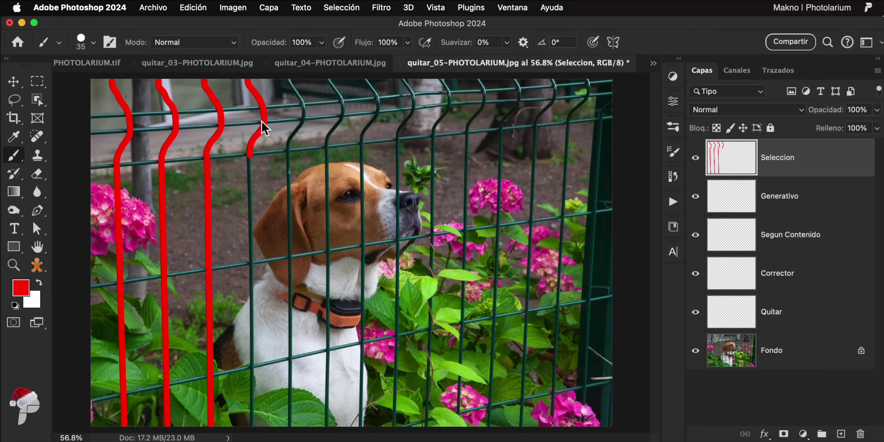
{"action": "left_click_drag", "start_coordinate": [245, 80], "coordinate": [251, 426]}
{"action": "left_click_drag", "start_coordinate": [290, 80], "coordinate": [289, 426]}
{"action": "left_click_drag", "start_coordinate": [328, 80], "coordinate": [325, 425]}
{"action": "left_click_drag", "start_coordinate": [366, 80], "coordinate": [360, 425]}
{"action": "left_click_drag", "start_coordinate": [405, 80], "coordinate": [395, 425]}
{"action": "left_click_drag", "start_coordinate": [441, 81], "coordinate": [427, 425]}
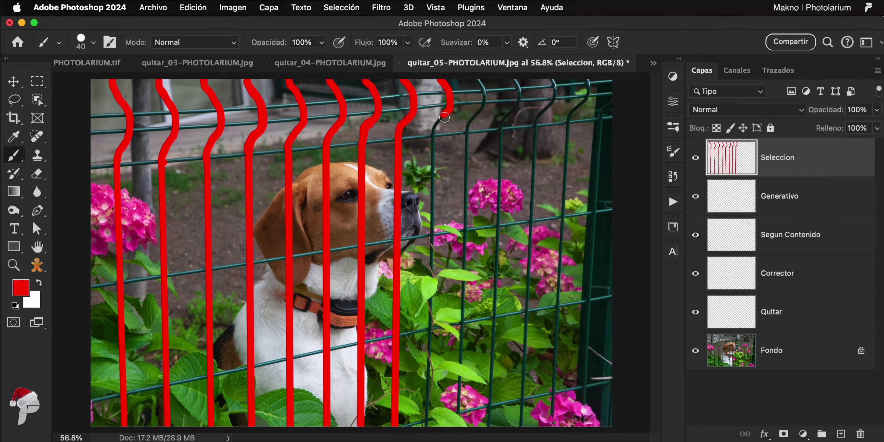
{"action": "left_click_drag", "start_coordinate": [479, 81], "coordinate": [459, 416]}
{"action": "left_click_drag", "start_coordinate": [553, 81], "coordinate": [522, 426]}
{"action": "mouse_move", "coordinate": [594, 82]}
{"action": "left_mouse_down"}
{"action": "mouse_move", "coordinate": [552, 419]}
{"action": "mouse_move", "coordinate": [605, 426]}
{"action": "left_mouse_up"}
Step: Paint red strokes along each horizontal fence rail, top to bottom
{"action": "left_click_drag", "start_coordinate": [91, 113], "coordinate": [416, 117]}
{"action": "left_click_drag", "start_coordinate": [91, 165], "coordinate": [594, 118]}
{"action": "left_click_drag", "start_coordinate": [91, 285], "coordinate": [587, 213]}
{"action": "left_click_drag", "start_coordinate": [580, 302], "coordinate": [91, 398]}
{"action": "left_click_drag", "start_coordinate": [378, 425], "coordinate": [604, 402]}
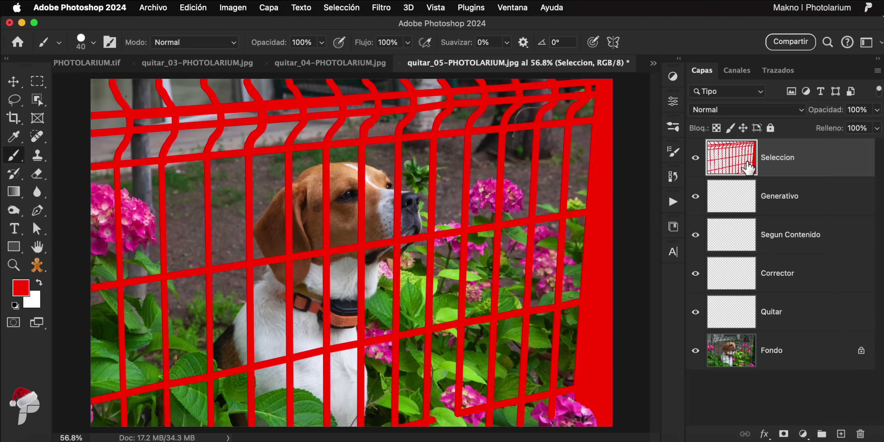
Step: Load the painted fence selection, hide Seleccion, and run promptless Generative Fill on Generativo
{"action": "left_click", "coordinate": [736, 168], "text": "super"}
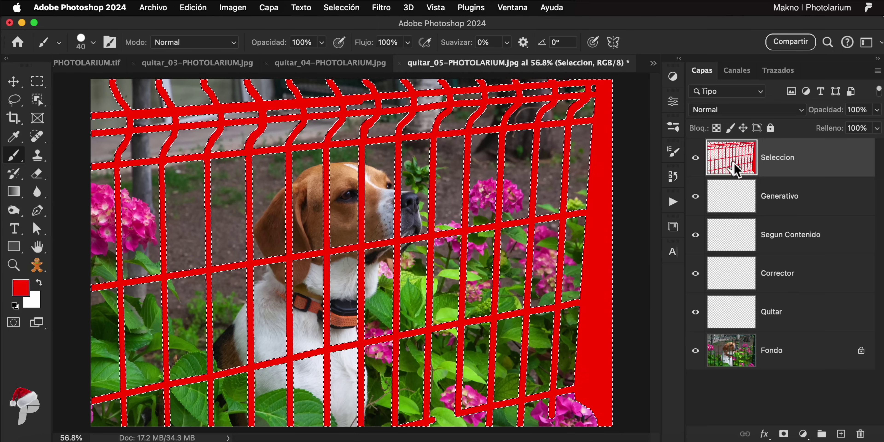
{"action": "left_click", "coordinate": [696, 159]}
{"action": "left_click", "coordinate": [835, 203]}
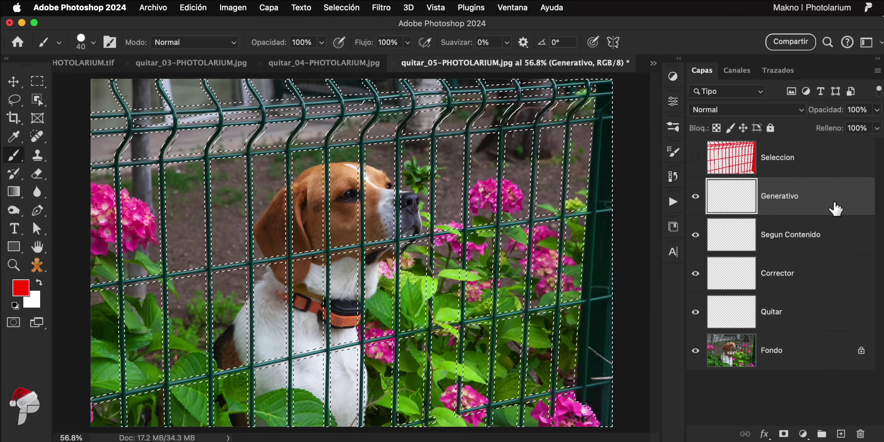
{"action": "left_click", "coordinate": [193, 7]}
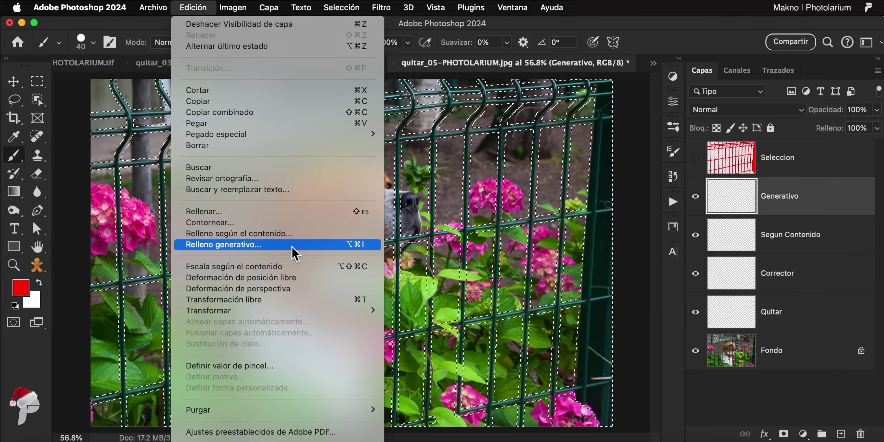
{"action": "left_click", "coordinate": [293, 250]}
{"action": "left_click", "coordinate": [598, 320]}
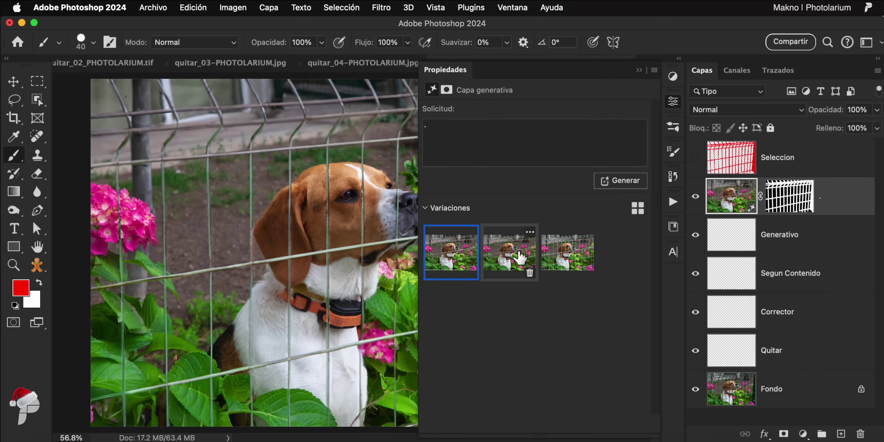
{"action": "left_click", "coordinate": [510, 253]}
{"action": "left_click", "coordinate": [570, 258]}
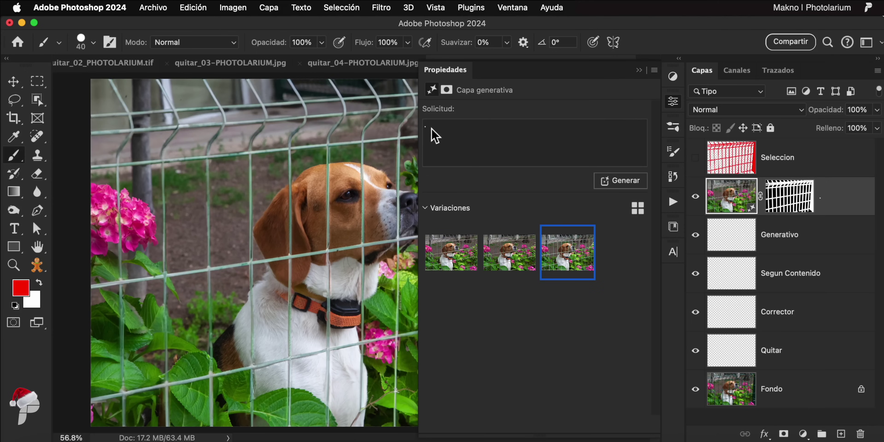
Step: Regenerate with prompts 'remove fence' and 'quitar verja', compare variations, and collapse Properties
{"action": "left_click", "coordinate": [455, 146]}
{"action": "type", "text": "remove fence"}
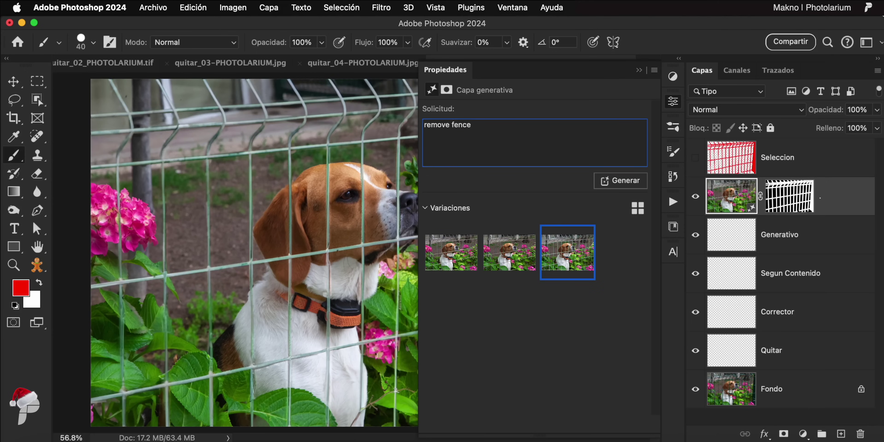
{"action": "key", "text": "Return"}
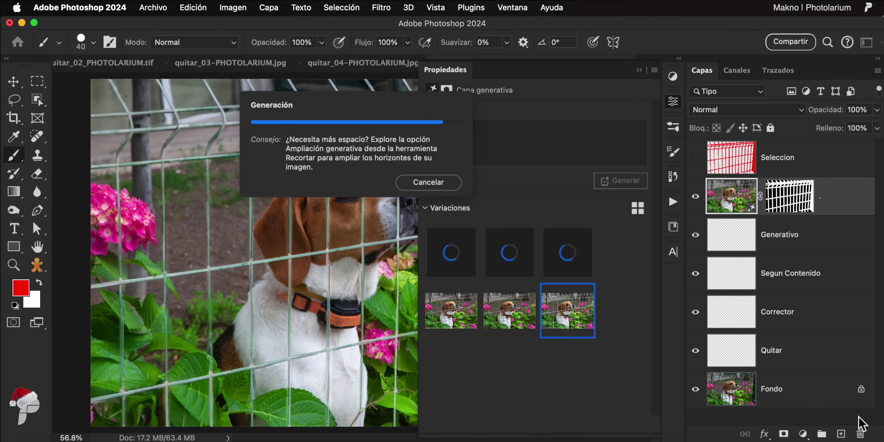
{"action": "left_click", "coordinate": [509, 251]}
{"action": "left_click", "coordinate": [569, 256]}
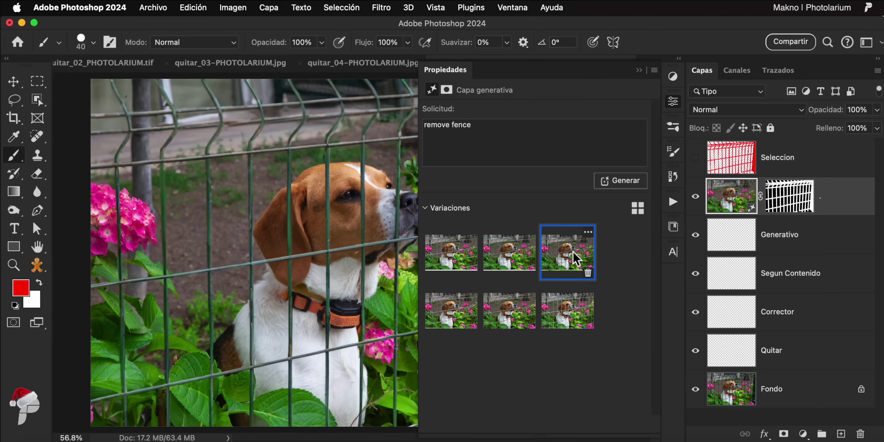
{"action": "triple_click", "coordinate": [465, 137]}
{"action": "type", "text": "quitar verja"}
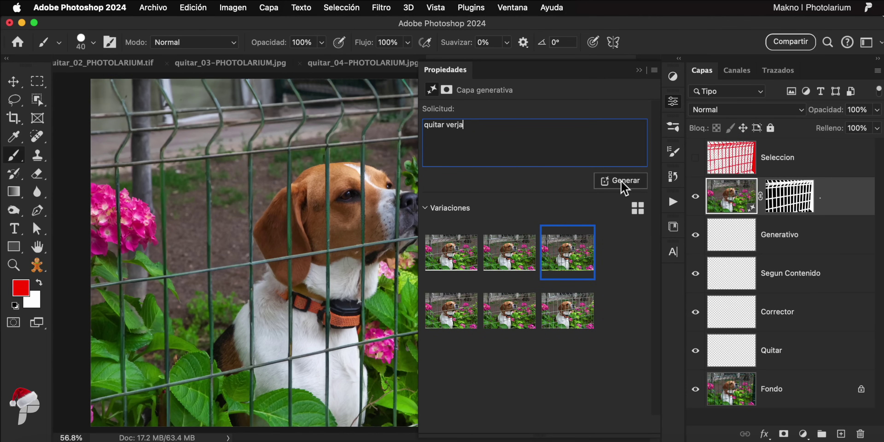
{"action": "left_click", "coordinate": [622, 182]}
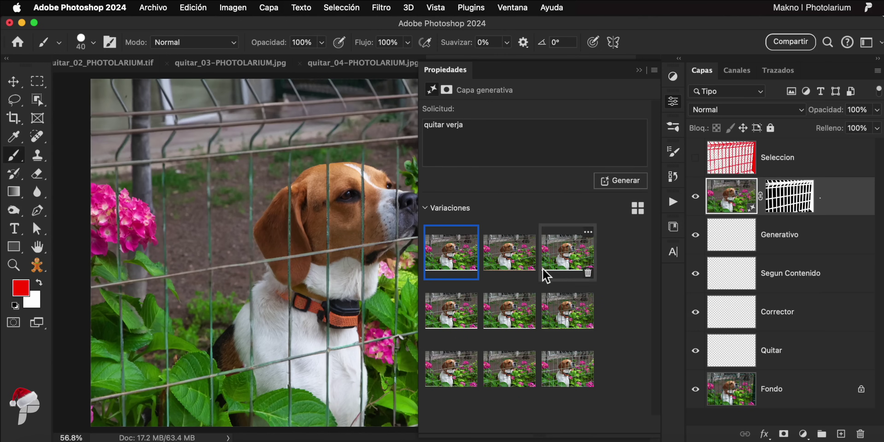
{"action": "left_click", "coordinate": [512, 258]}
{"action": "left_click", "coordinate": [567, 259]}
{"action": "left_click", "coordinate": [640, 70]}
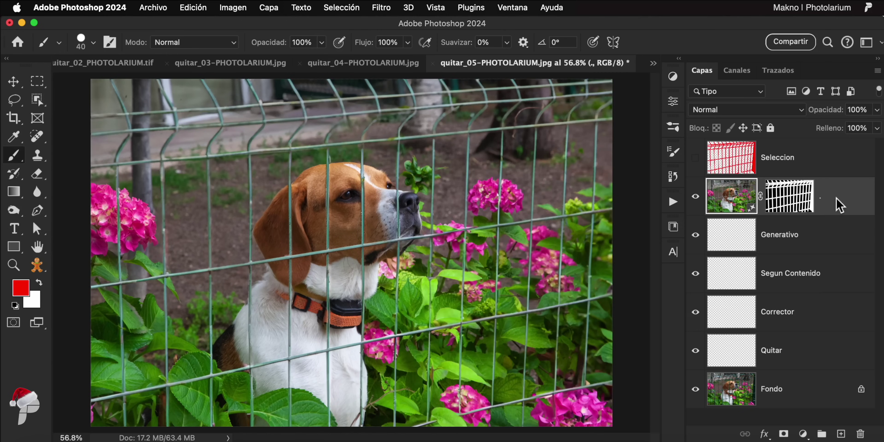
Step: Rename the generative layer to Generativo and delete the old empty Generativo layer
{"action": "double_click", "coordinate": [823, 203]}
{"action": "type", "text": "Generativo"}
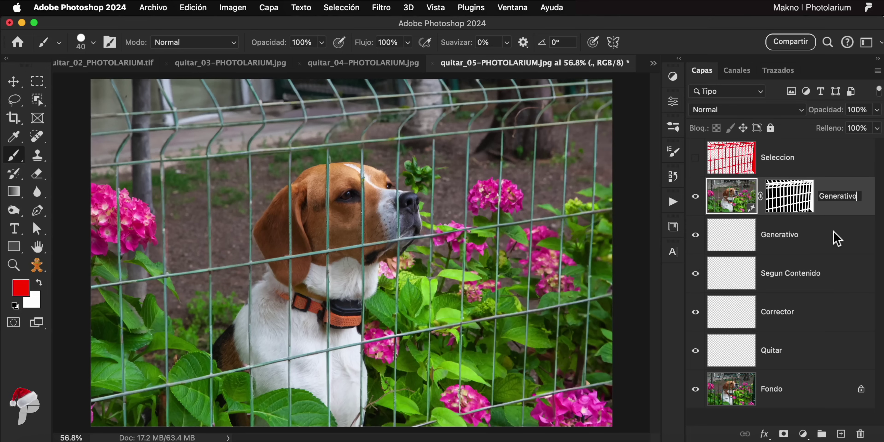
{"action": "left_click", "coordinate": [838, 239]}
{"action": "key", "text": "Delete"}
Step: Content-Aware Fill the fence selection to the current Segun Contenido layer, then deselect
{"action": "left_click", "coordinate": [731, 158], "text": "super"}
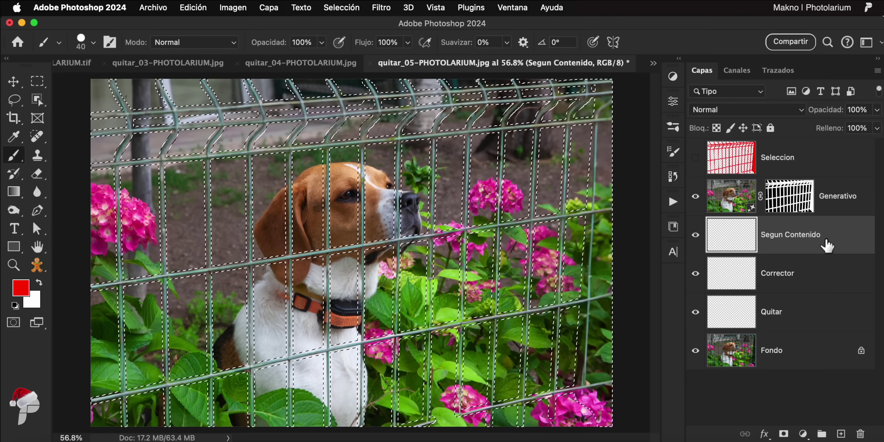
{"action": "left_click", "coordinate": [193, 8]}
{"action": "left_click", "coordinate": [239, 234]}
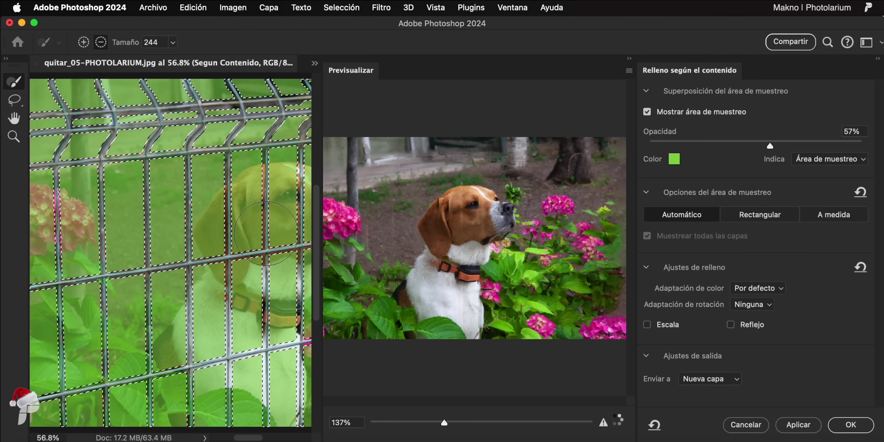
{"action": "left_click", "coordinate": [710, 379]}
{"action": "left_click", "coordinate": [703, 362]}
{"action": "left_click", "coordinate": [850, 424]}
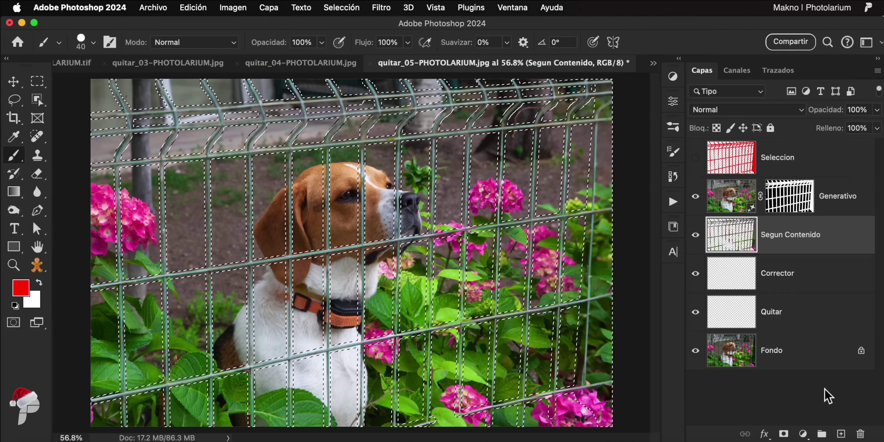
{"action": "key", "text": "super+d"}
{"action": "key", "text": "j"}
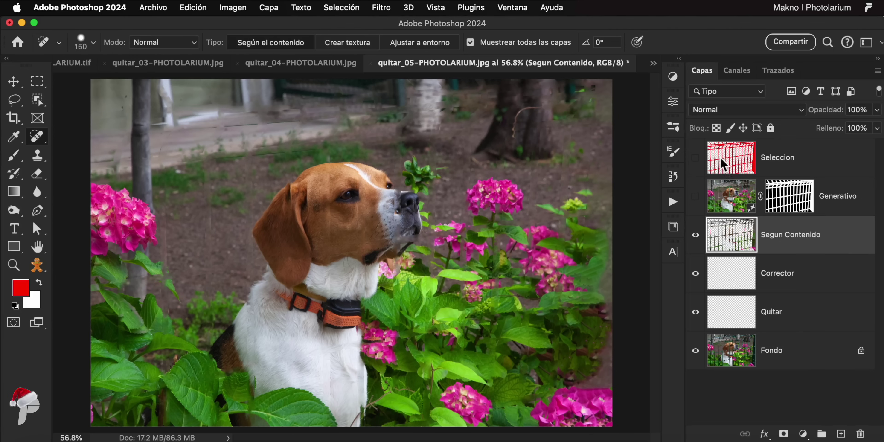
Step: Spot-heal the selected fence on the Corrector layer with other layers hidden
{"action": "left_click", "coordinate": [731, 157], "text": "super"}
{"action": "left_click", "coordinate": [696, 235]}
{"action": "left_click", "coordinate": [695, 274]}
{"action": "left_click", "coordinate": [789, 273]}
{"action": "left_click", "coordinate": [695, 312]}
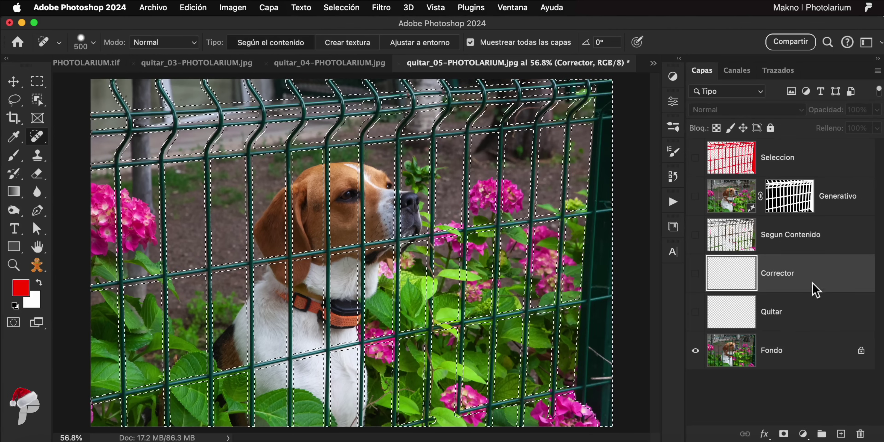
{"action": "left_click", "coordinate": [695, 274]}
{"action": "left_click_drag", "start_coordinate": [566, 103], "coordinate": [129, 378]}
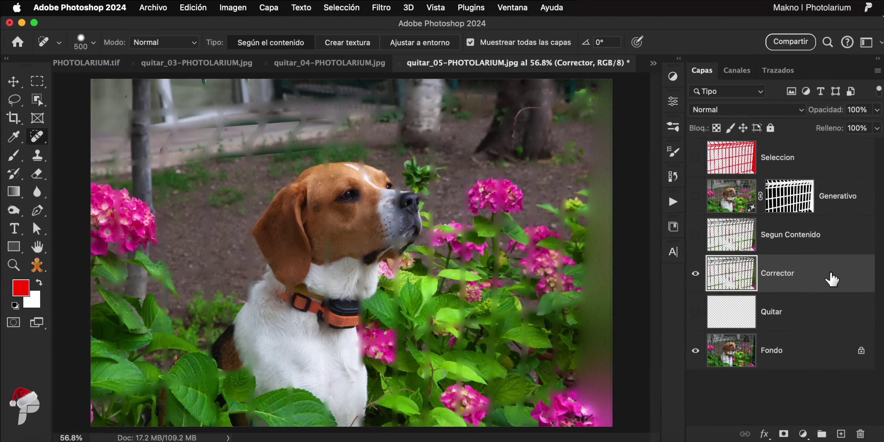
Step: Hide Corrector and remove the selected fence with the Remove tool on Quitar
{"action": "left_click", "coordinate": [738, 173], "text": "super"}
{"action": "left_click", "coordinate": [695, 274]}
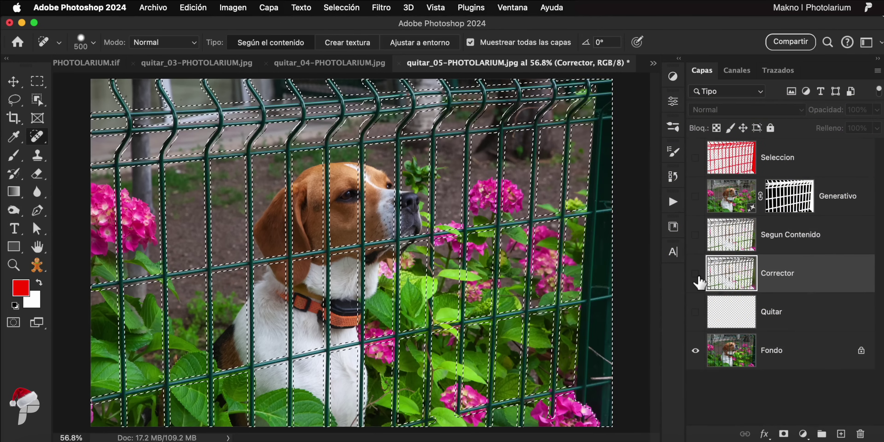
{"action": "left_click", "coordinate": [775, 319]}
{"action": "left_click", "coordinate": [695, 312]}
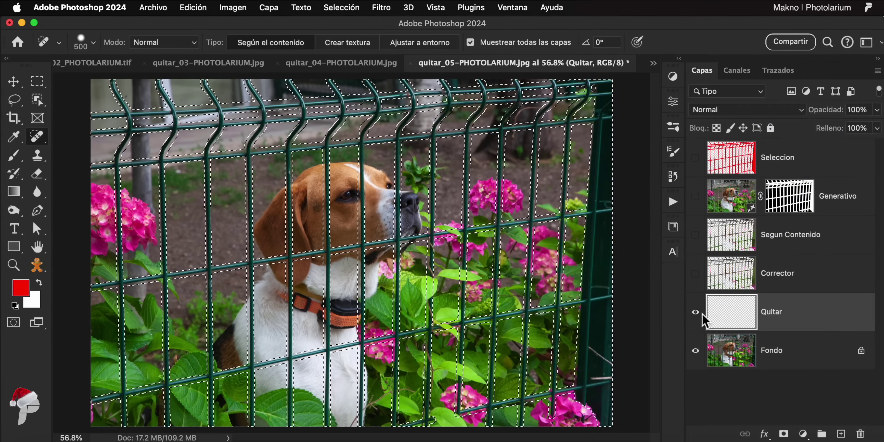
{"action": "right_click", "coordinate": [38, 139]}
{"action": "left_click", "coordinate": [110, 161]}
{"action": "mouse_move", "coordinate": [120, 103]}
{"action": "left_mouse_down"}
{"action": "mouse_move", "coordinate": [566, 398]}
{"action": "mouse_move", "coordinate": [570, 384]}
{"action": "left_mouse_up"}
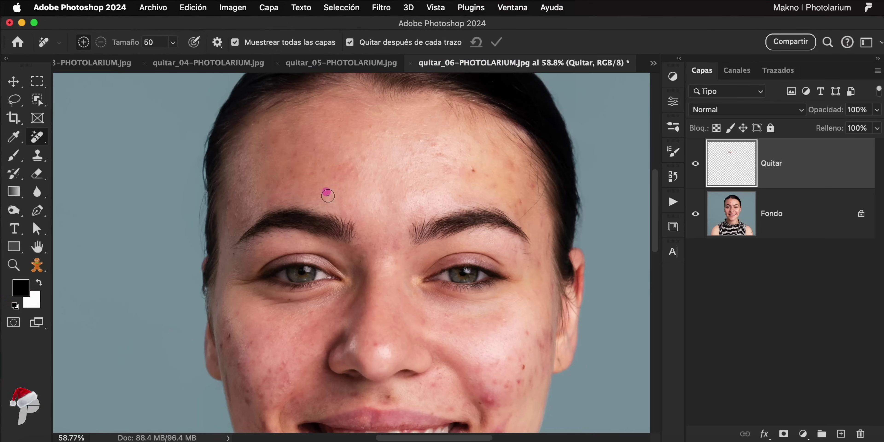
Step: Clear forehead and cheek blemishes on the Quitar layer with size-50 Remove strokes
{"action": "left_click", "coordinate": [385, 177]}
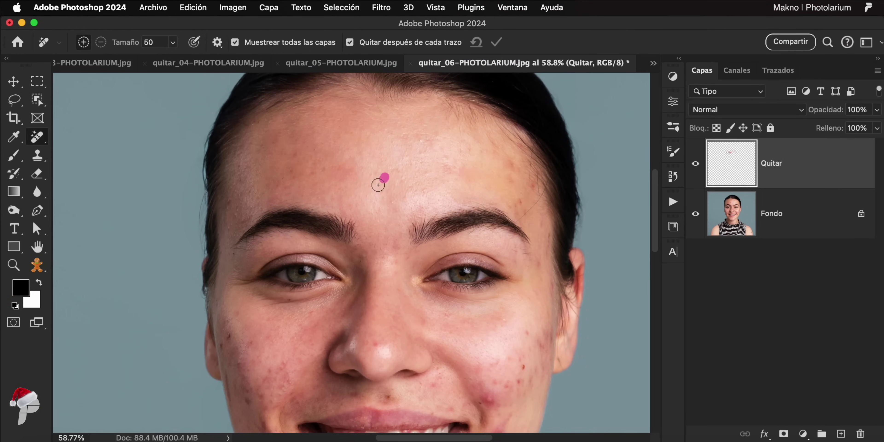
{"action": "scroll", "coordinate": [544, 209], "scroll_direction": "down", "scroll_amount": 5}
{"action": "left_click_drag", "start_coordinate": [502, 264], "coordinate": [481, 249]}
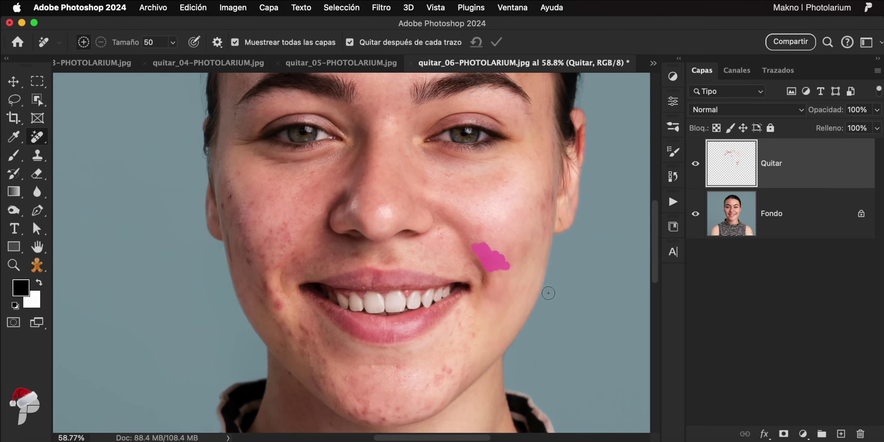
{"action": "scroll", "coordinate": [417, 368], "scroll_direction": "down", "scroll_amount": 2}
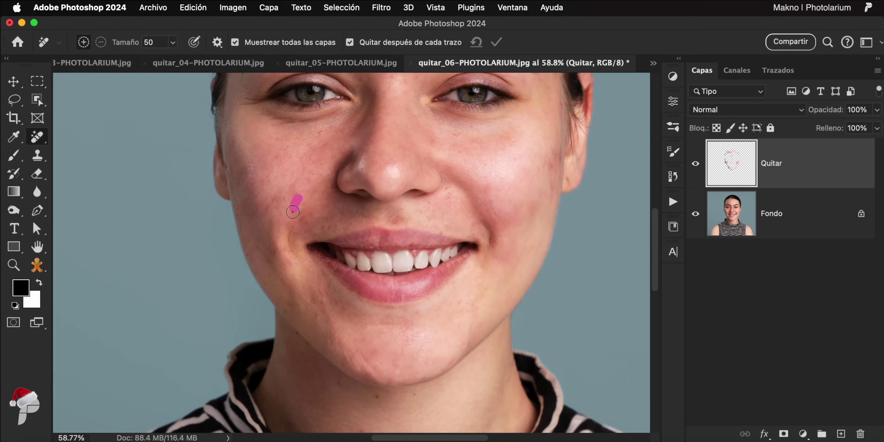